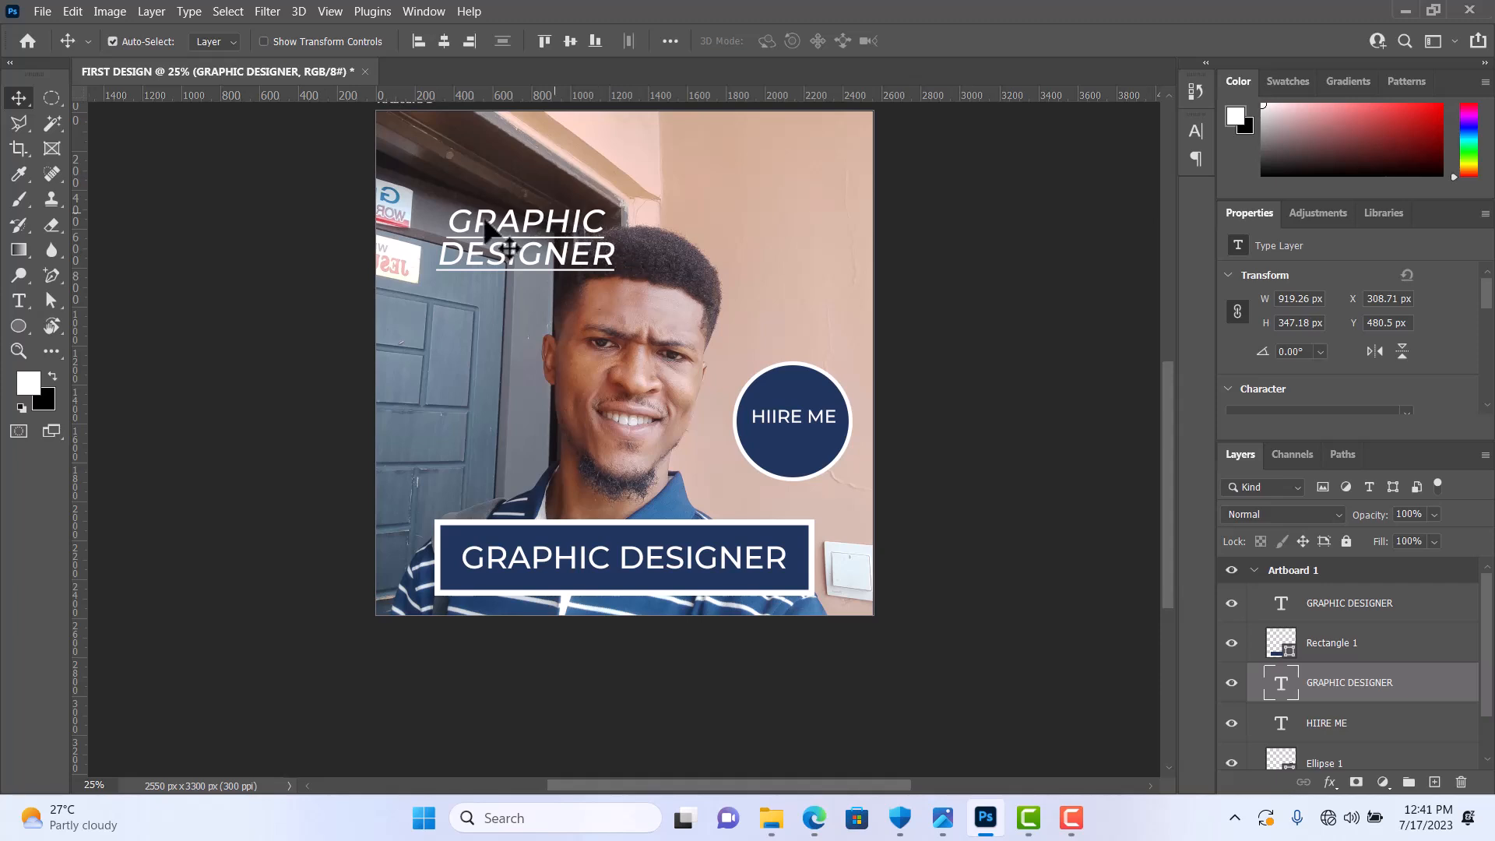
Step: Delete the underlined italic GRAPHIC DESIGNER text above the man's head
{"action": "key", "text": "Delete"}
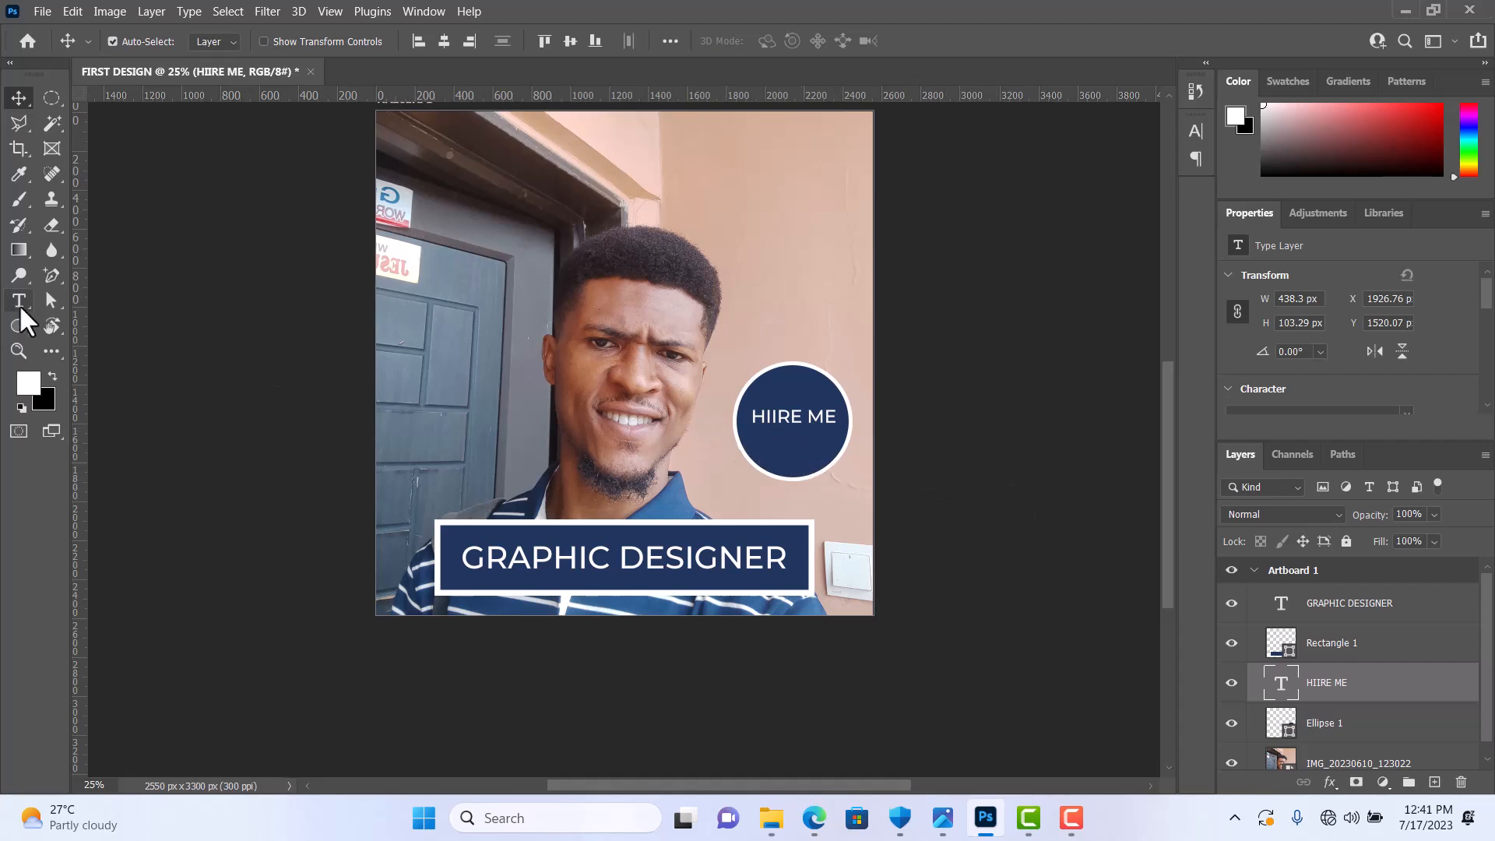
Step: Rasterize the HIIRE ME text layer with the Eraser tool and erase part of its lettering
{"action": "left_click", "coordinate": [47, 226]}
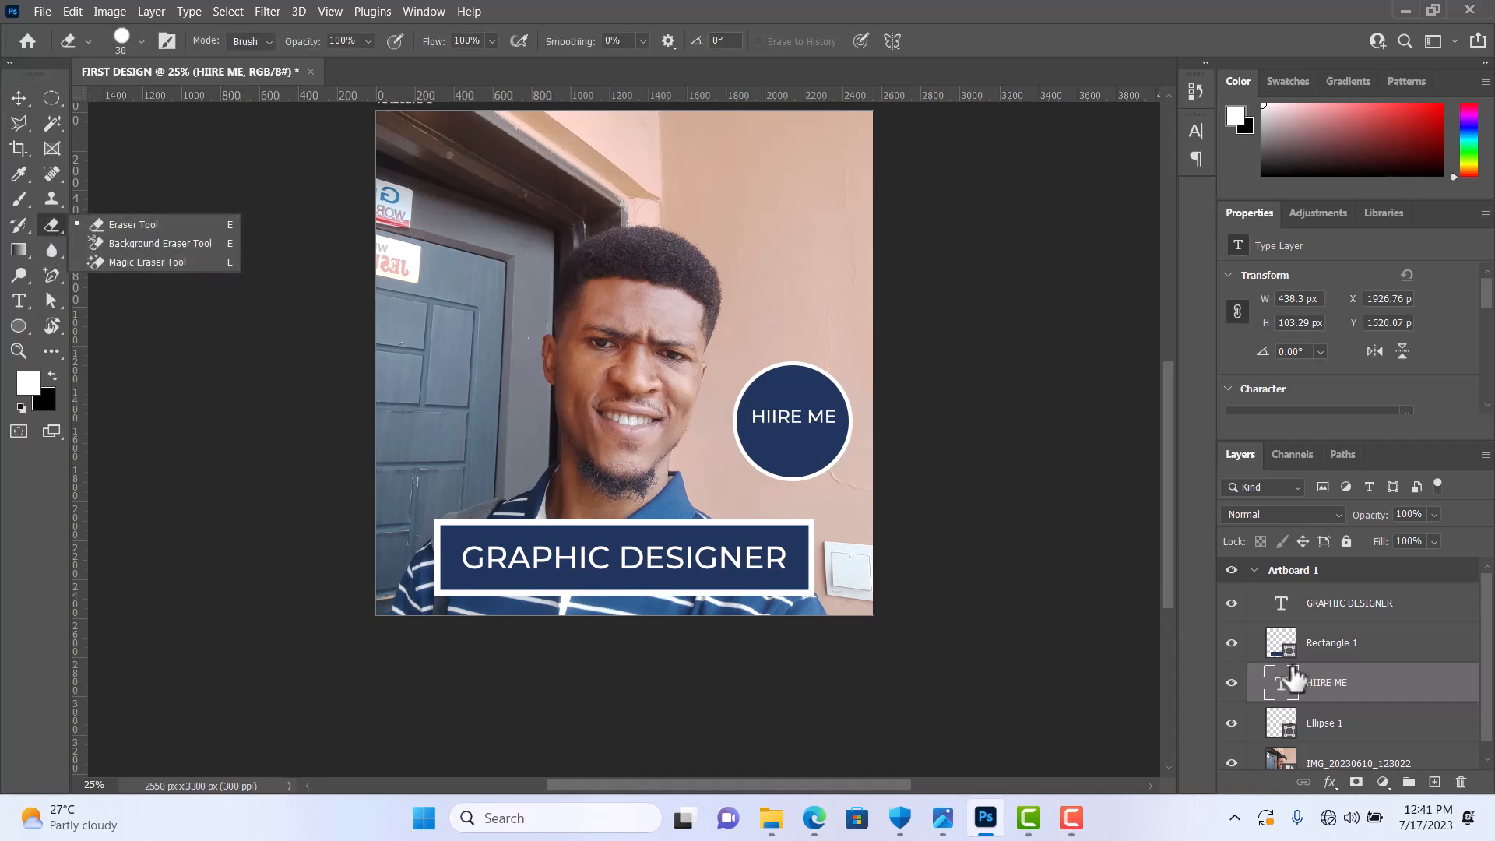
{"action": "left_click", "coordinate": [1353, 695]}
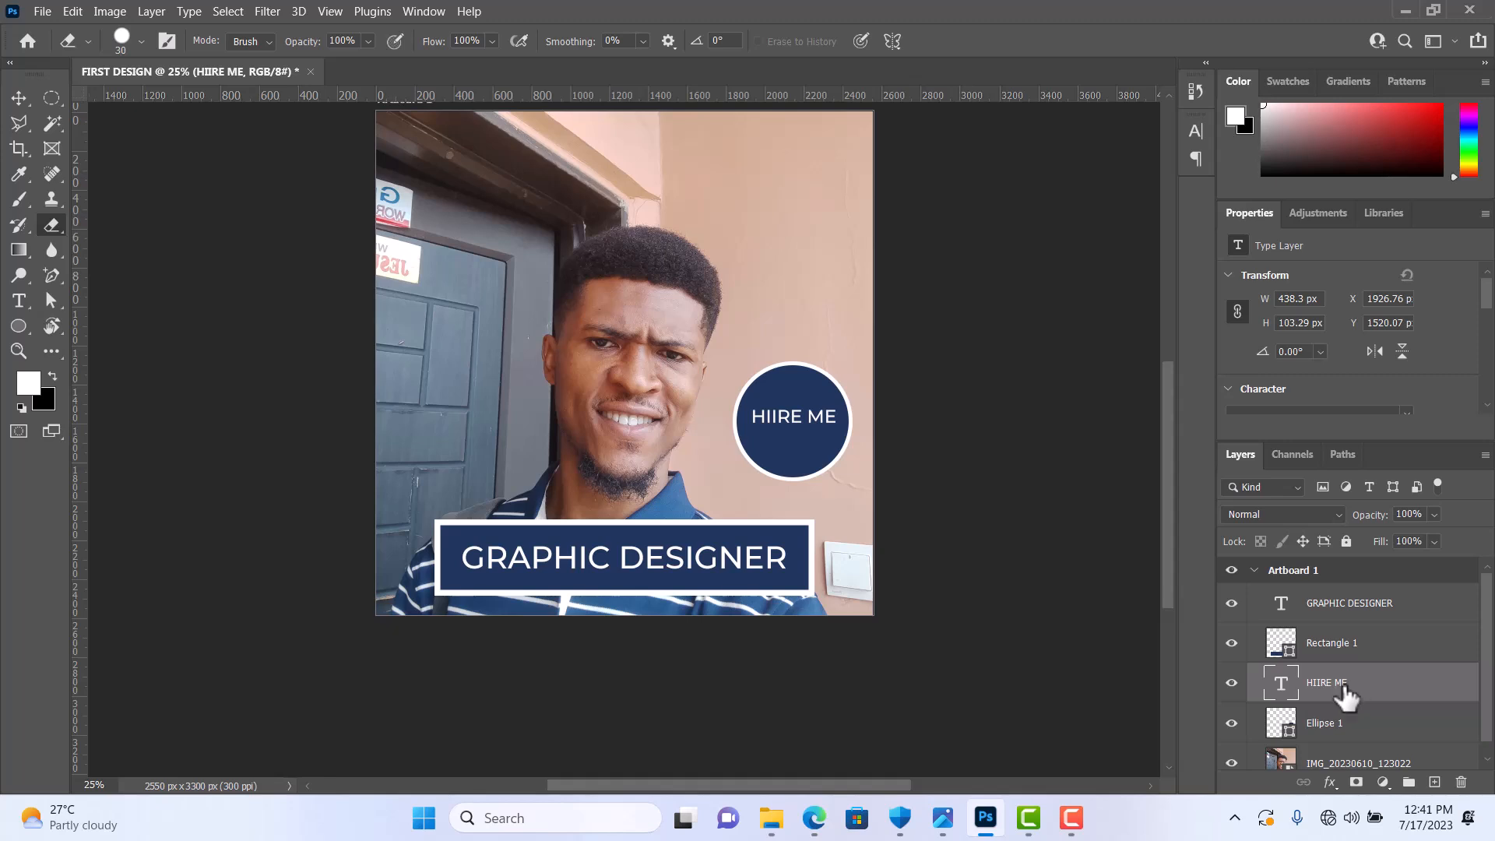
{"action": "double_click", "coordinate": [1356, 695]}
{"action": "left_click", "coordinate": [1397, 686]}
{"action": "right_click", "coordinate": [44, 224]}
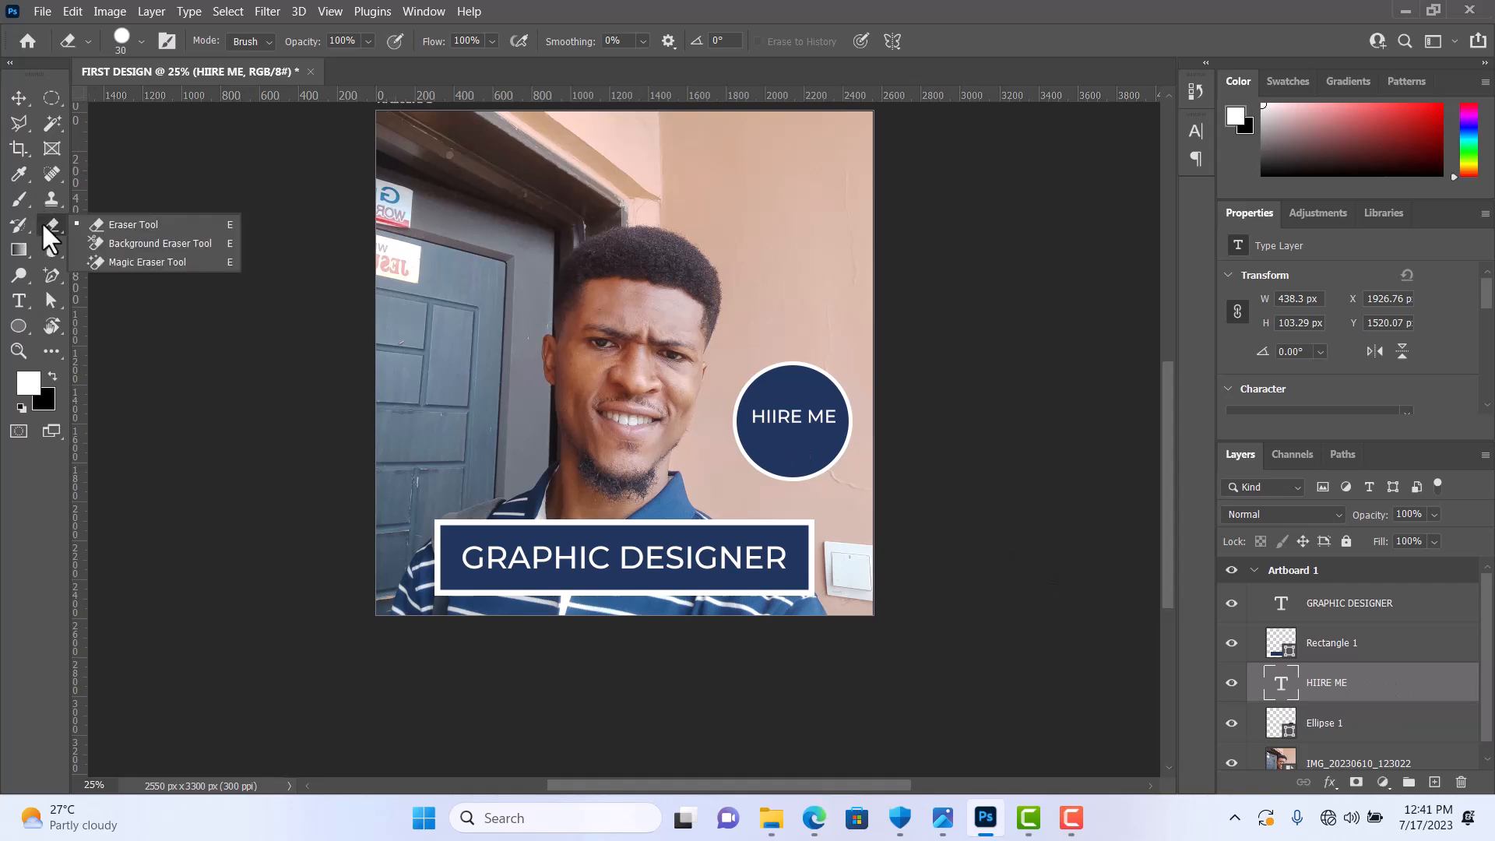
{"action": "left_click", "coordinate": [108, 225]}
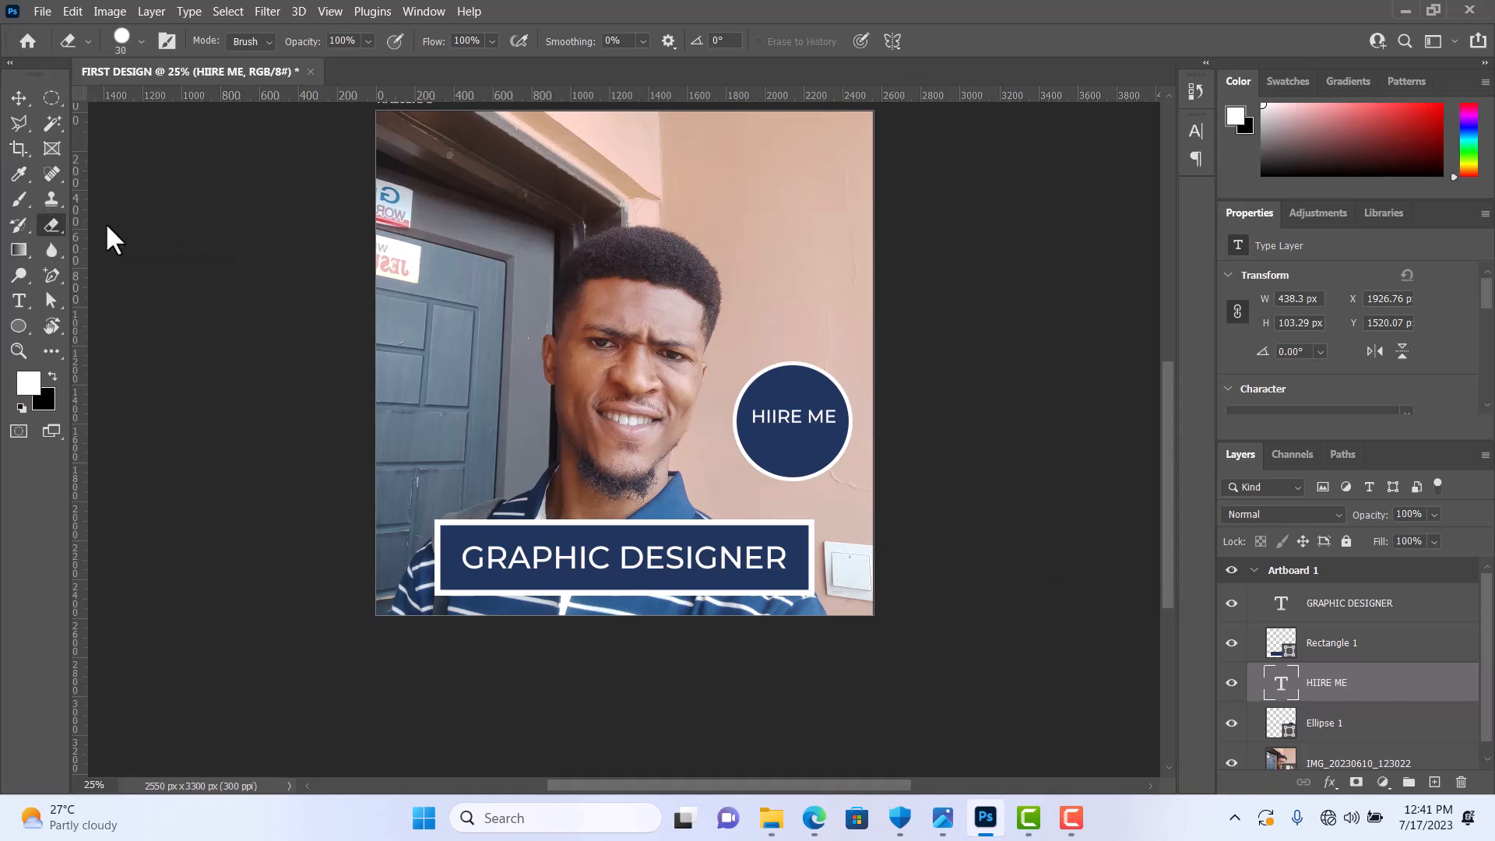
{"action": "left_click", "coordinate": [793, 423]}
{"action": "left_click", "coordinate": [741, 335]}
{"action": "mouse_move", "coordinate": [805, 415]}
{"action": "left_mouse_down"}
{"action": "mouse_move", "coordinate": [741, 416]}
{"action": "mouse_move", "coordinate": [787, 414]}
{"action": "mouse_move", "coordinate": [760, 427]}
{"action": "left_mouse_up"}
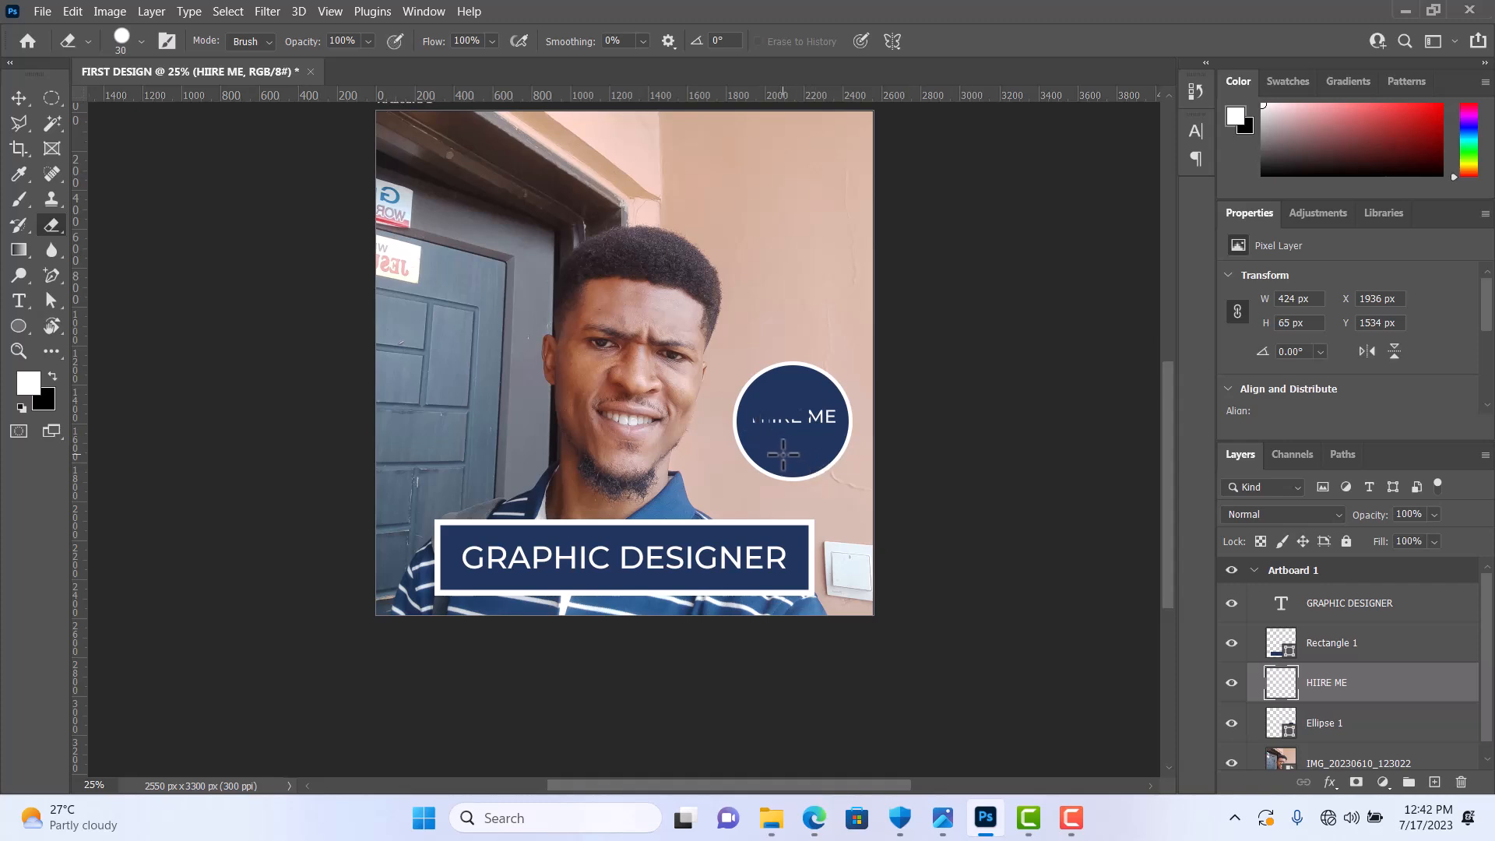
Step: Add a point text reading "]" over the door and scale it to about 827%
{"action": "left_click", "coordinate": [11, 101]}
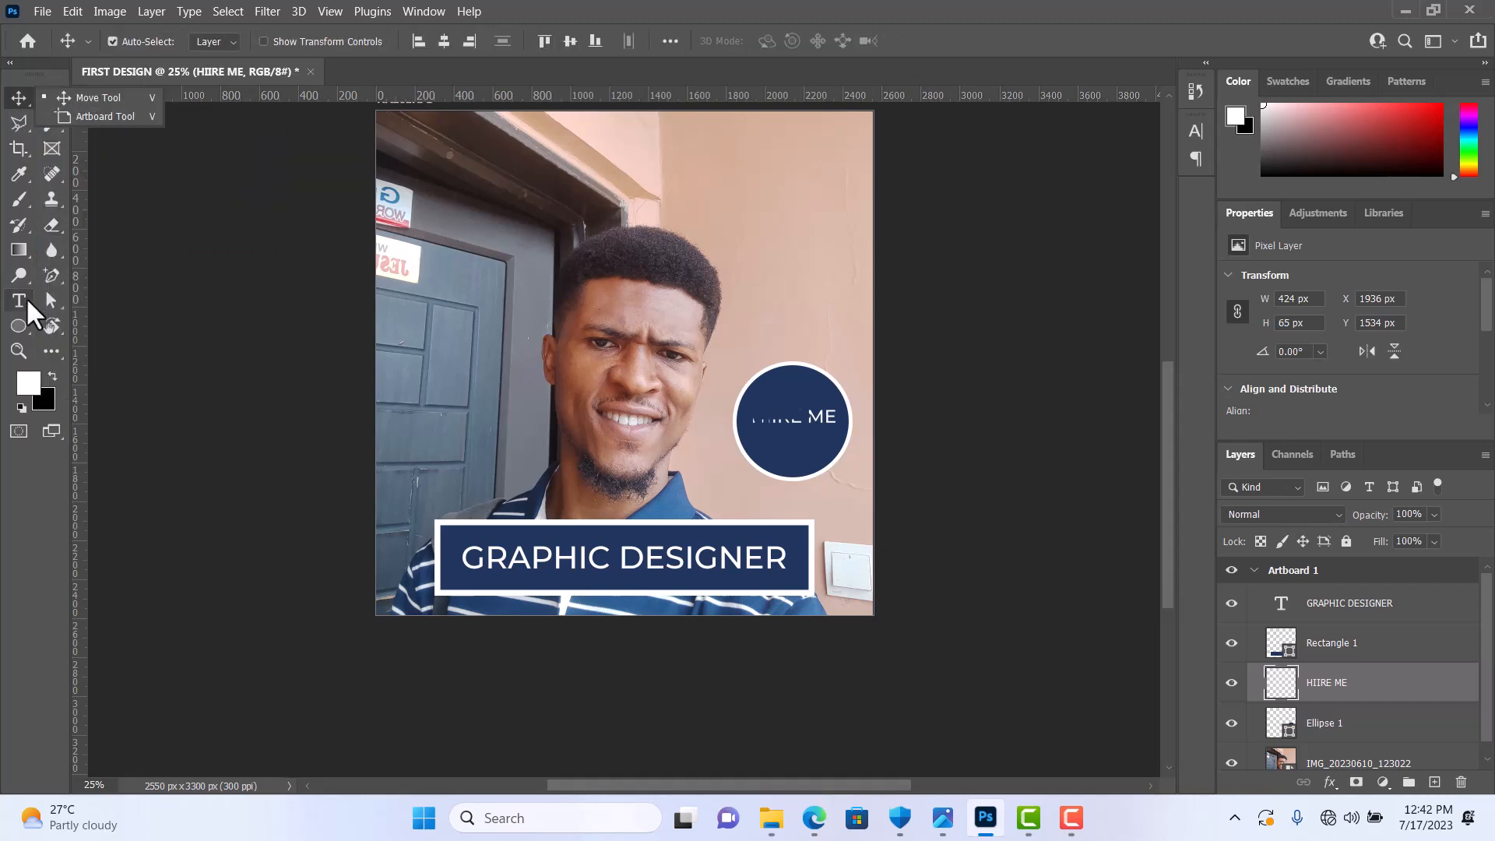
{"action": "left_click", "coordinate": [27, 300]}
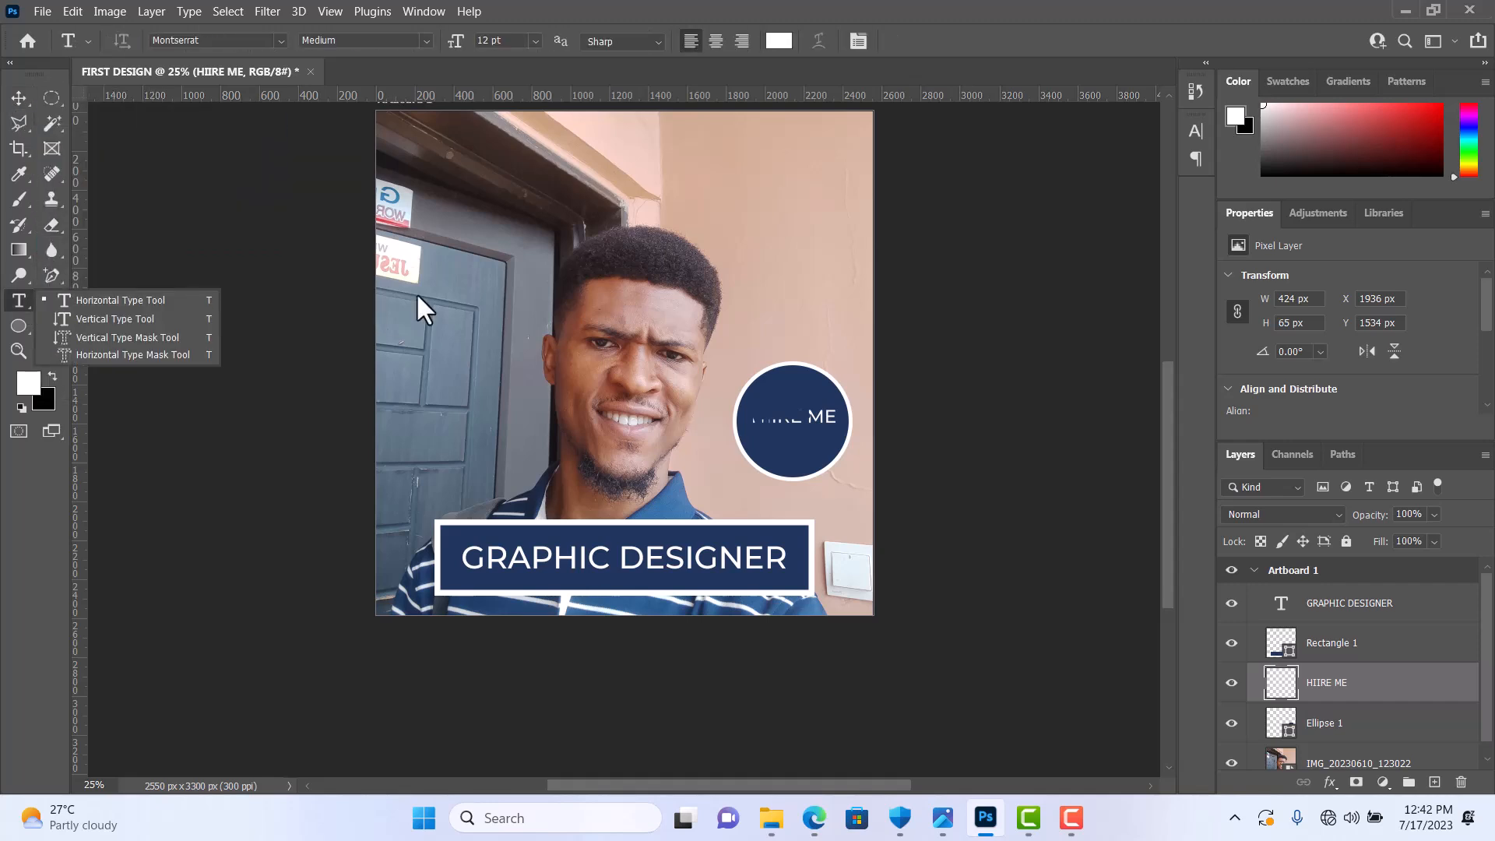
{"action": "left_click", "coordinate": [518, 272]}
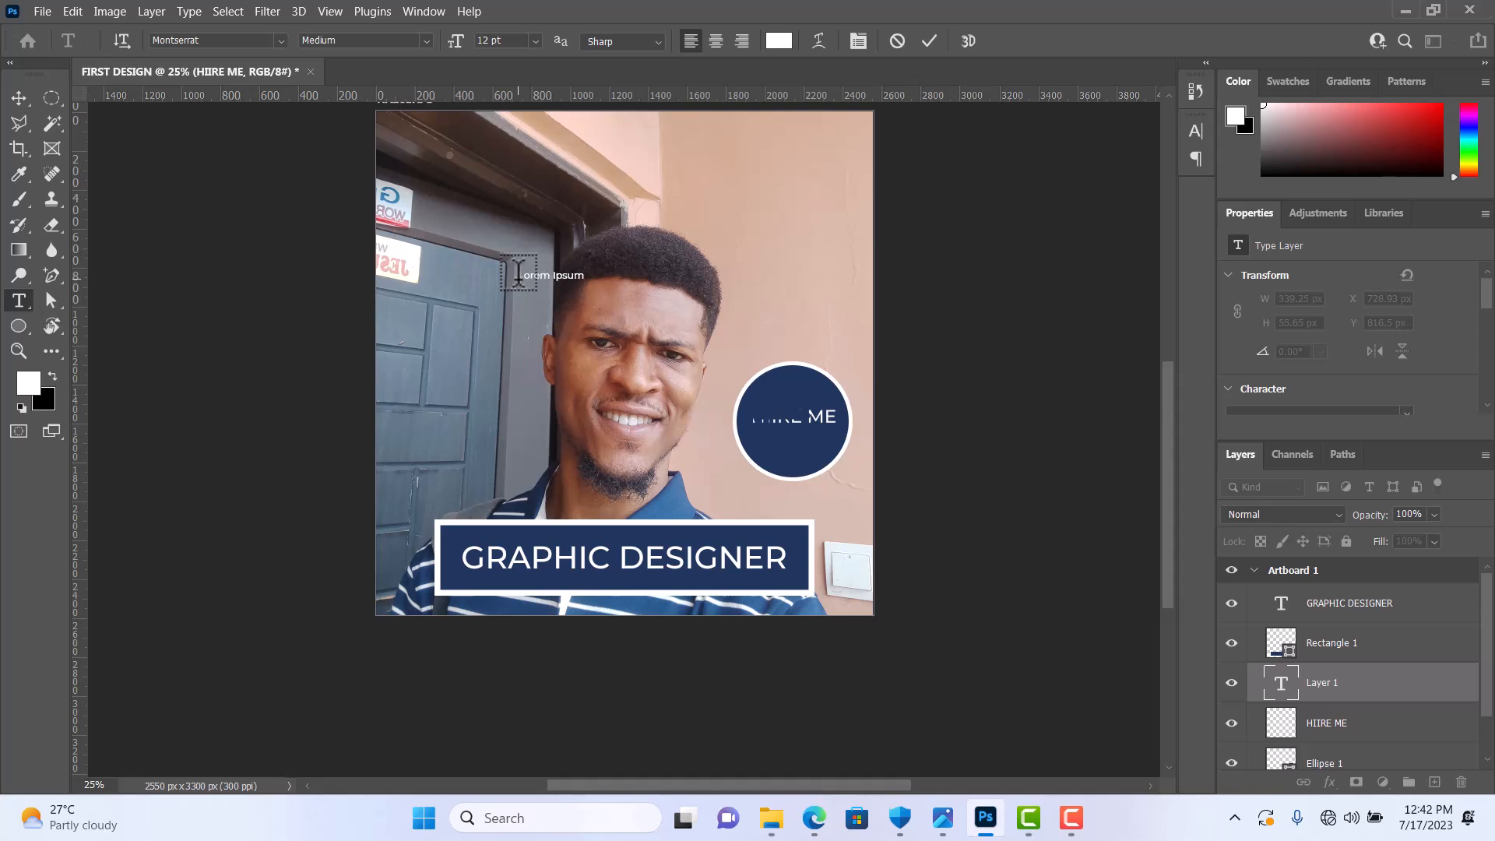
{"action": "key", "text": "BackSpace"}
{"action": "left_click", "coordinate": [928, 38]}
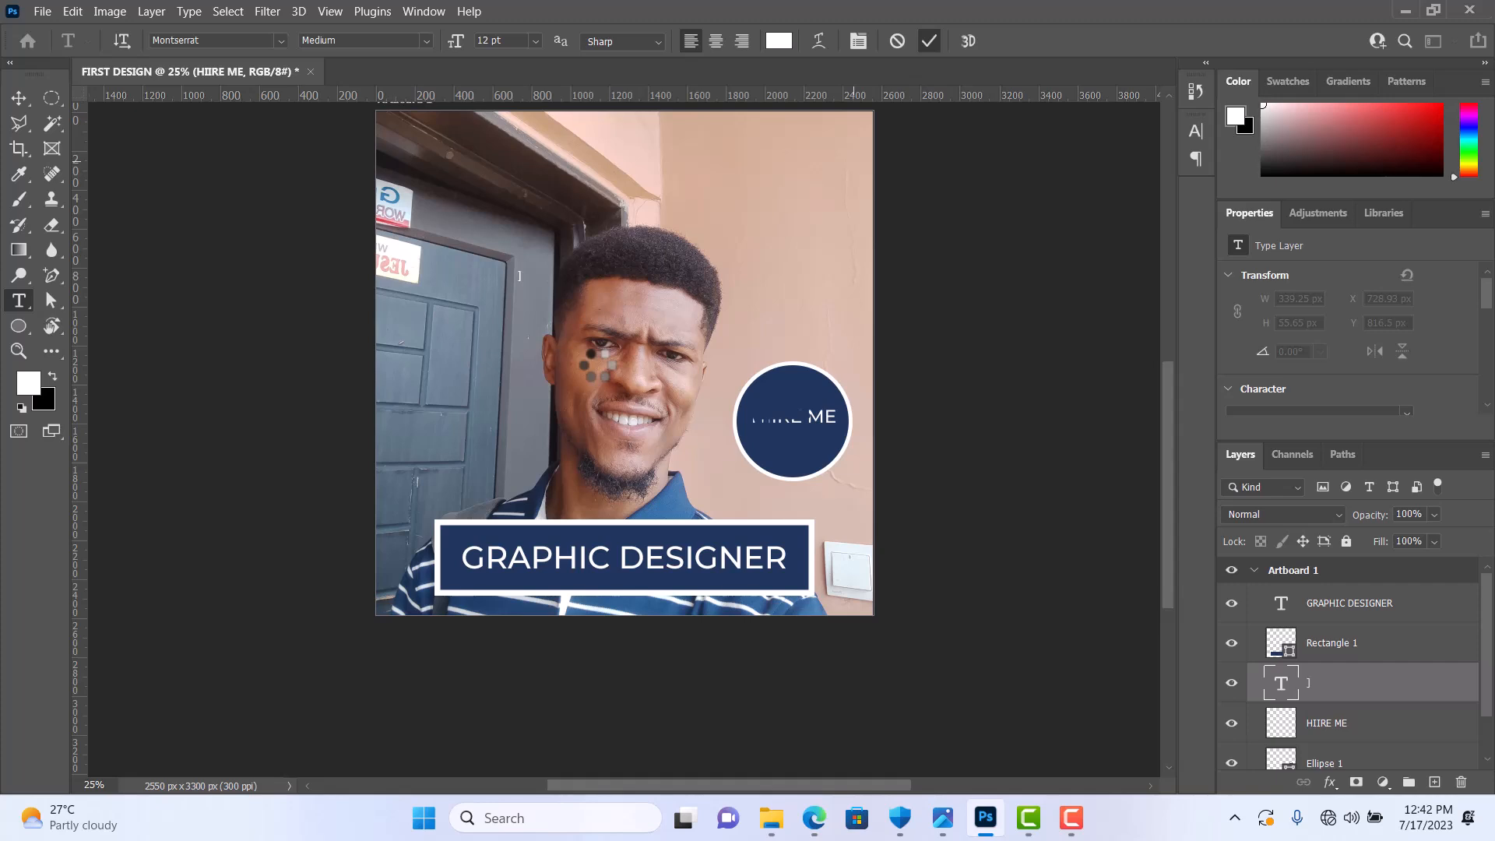
{"action": "key", "text": "ctrl+t"}
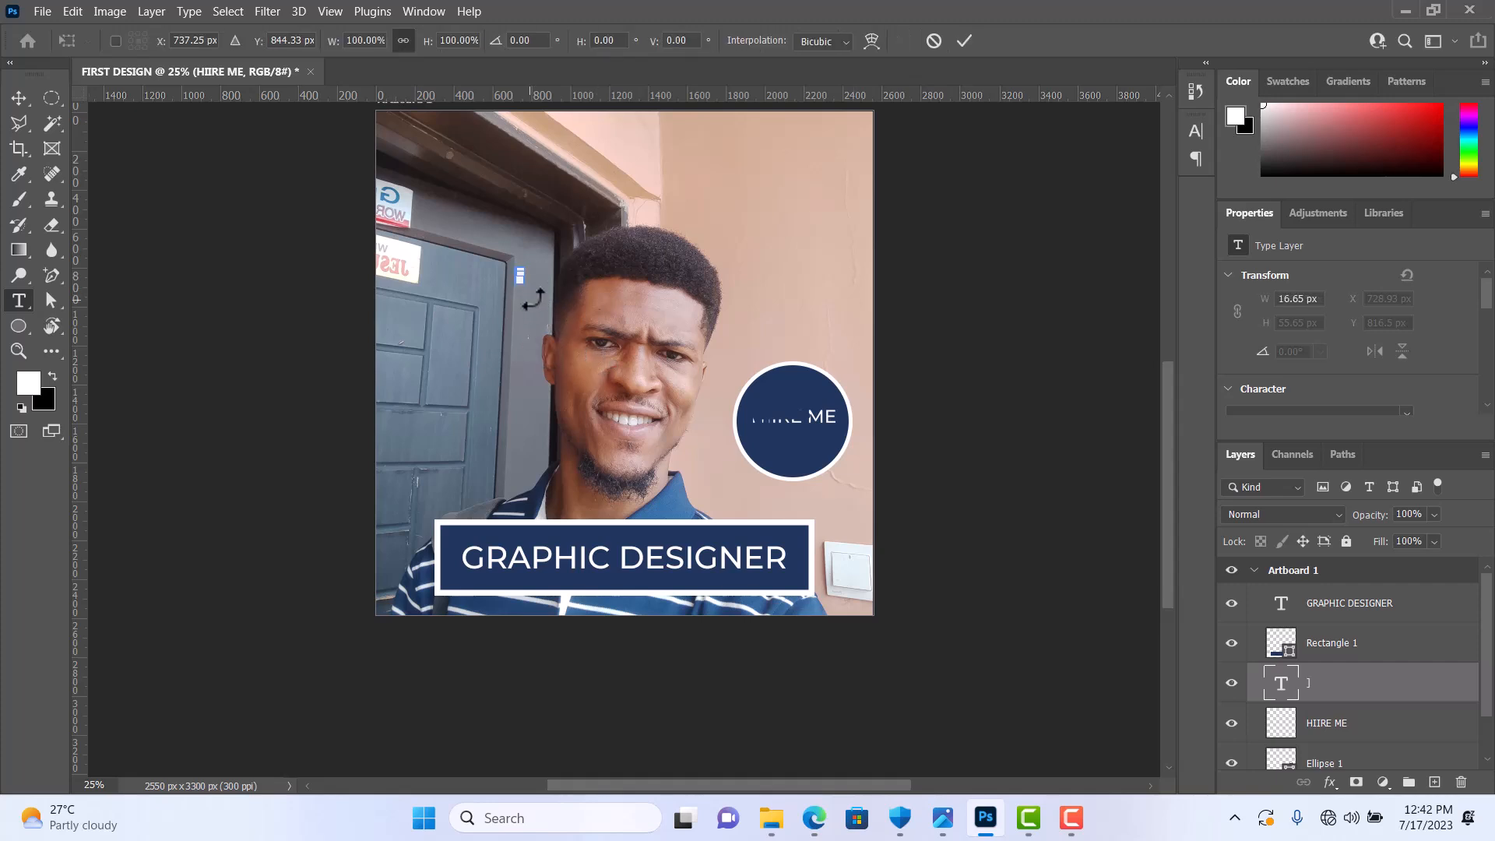
{"action": "left_click_drag", "start_coordinate": [527, 287], "coordinate": [584, 356]}
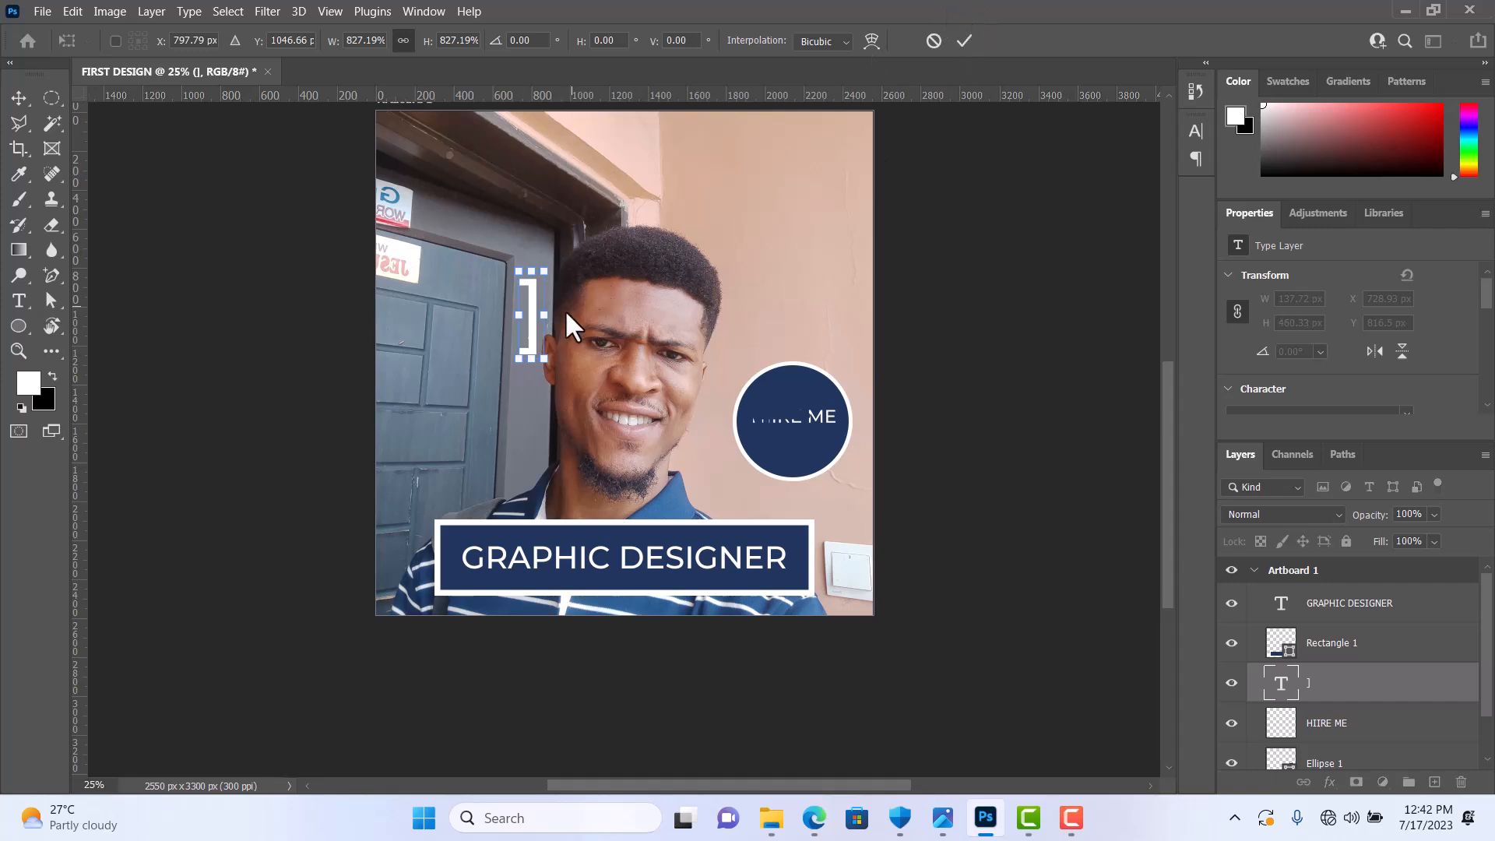
{"action": "key", "text": "Escape"}
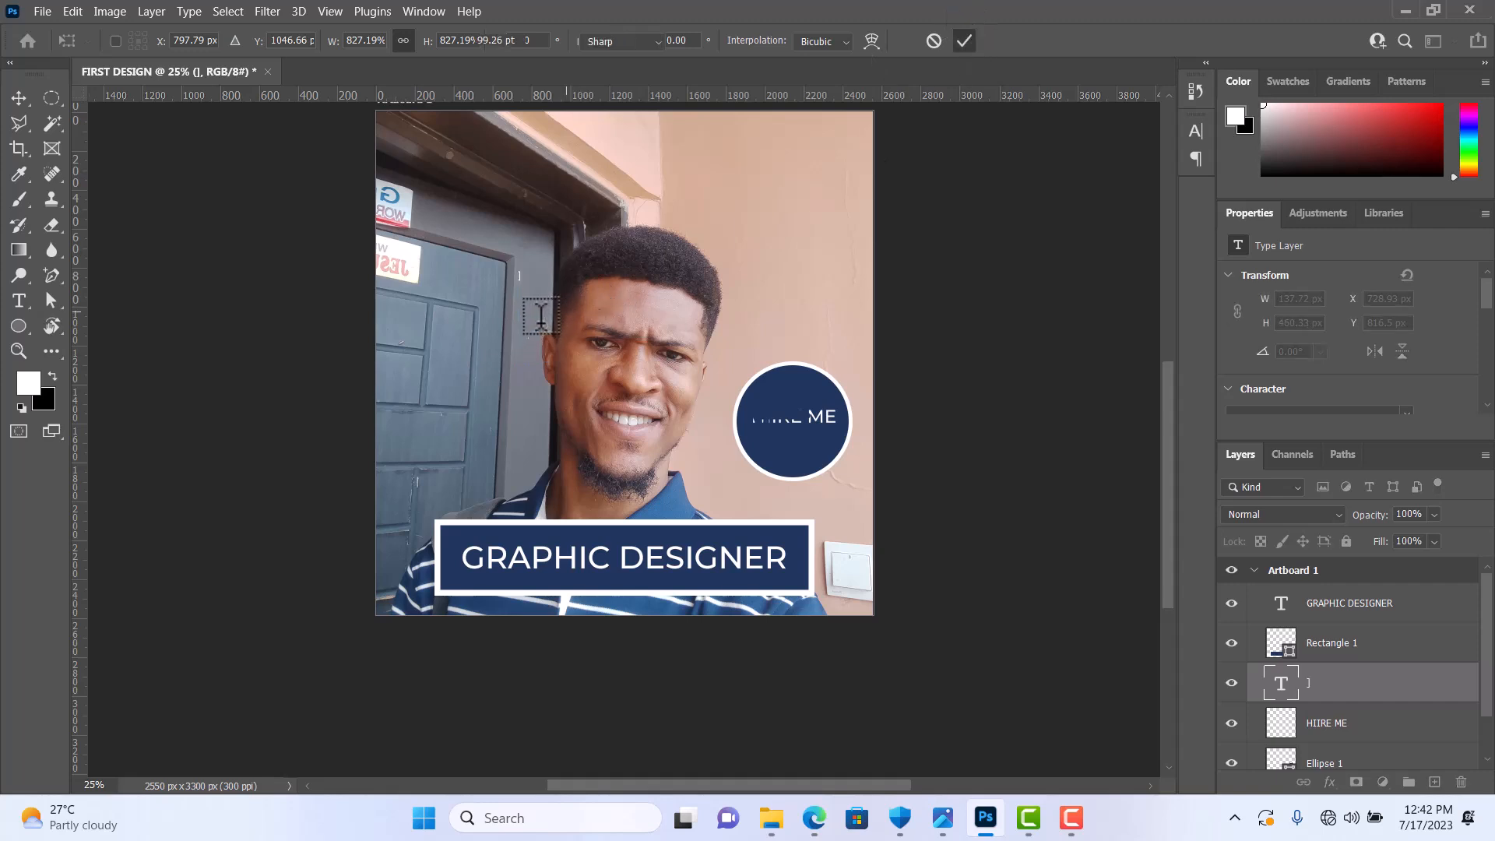
{"action": "left_click", "coordinate": [12, 99]}
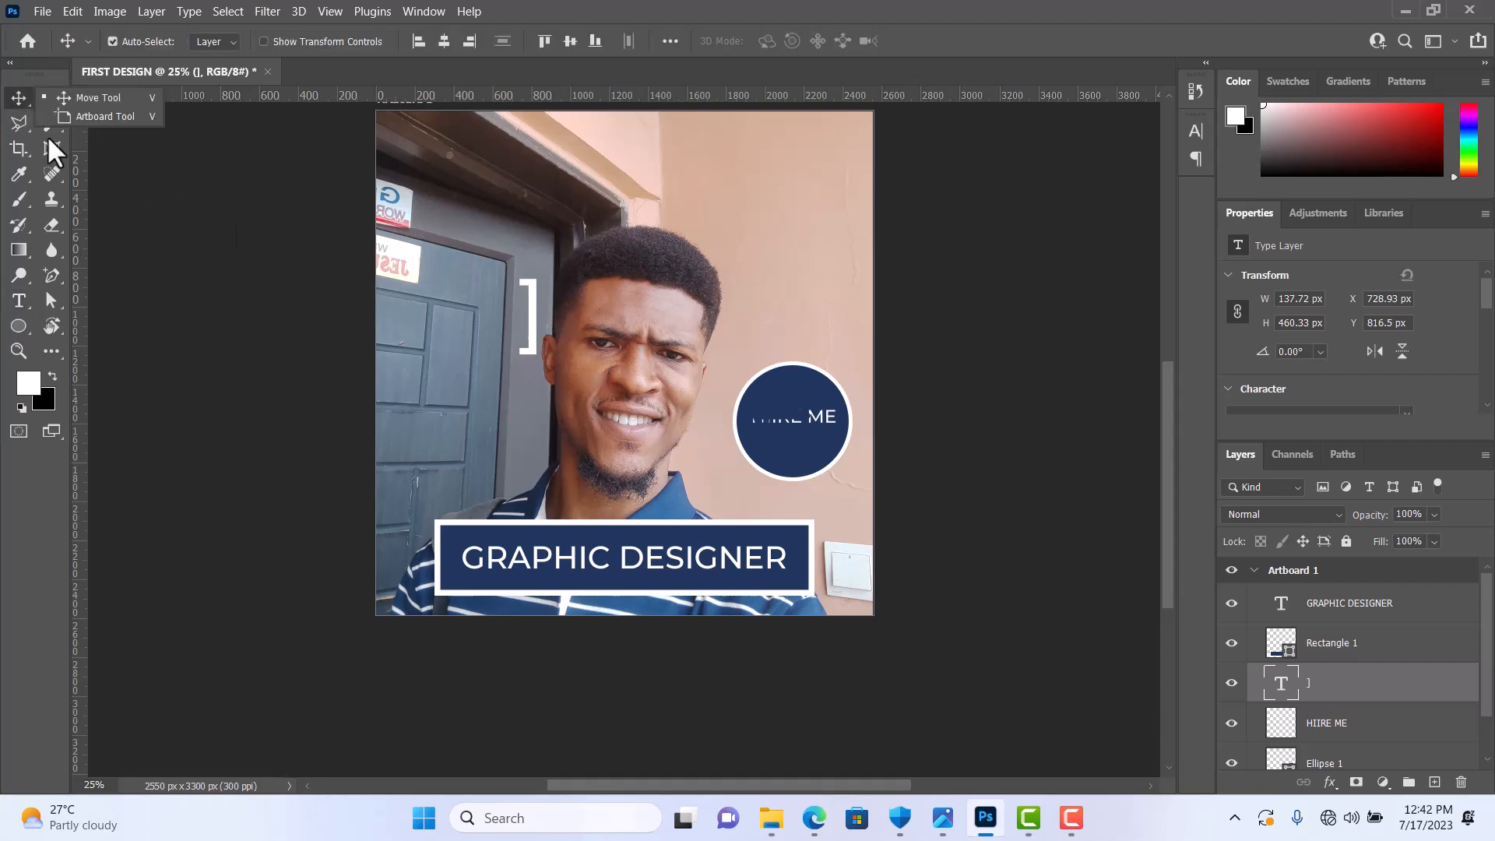
Step: Erase the remaining HIIRE ME lettering from its layer using the Eraser tool with a 200 px brush
{"action": "left_click", "coordinate": [1396, 734]}
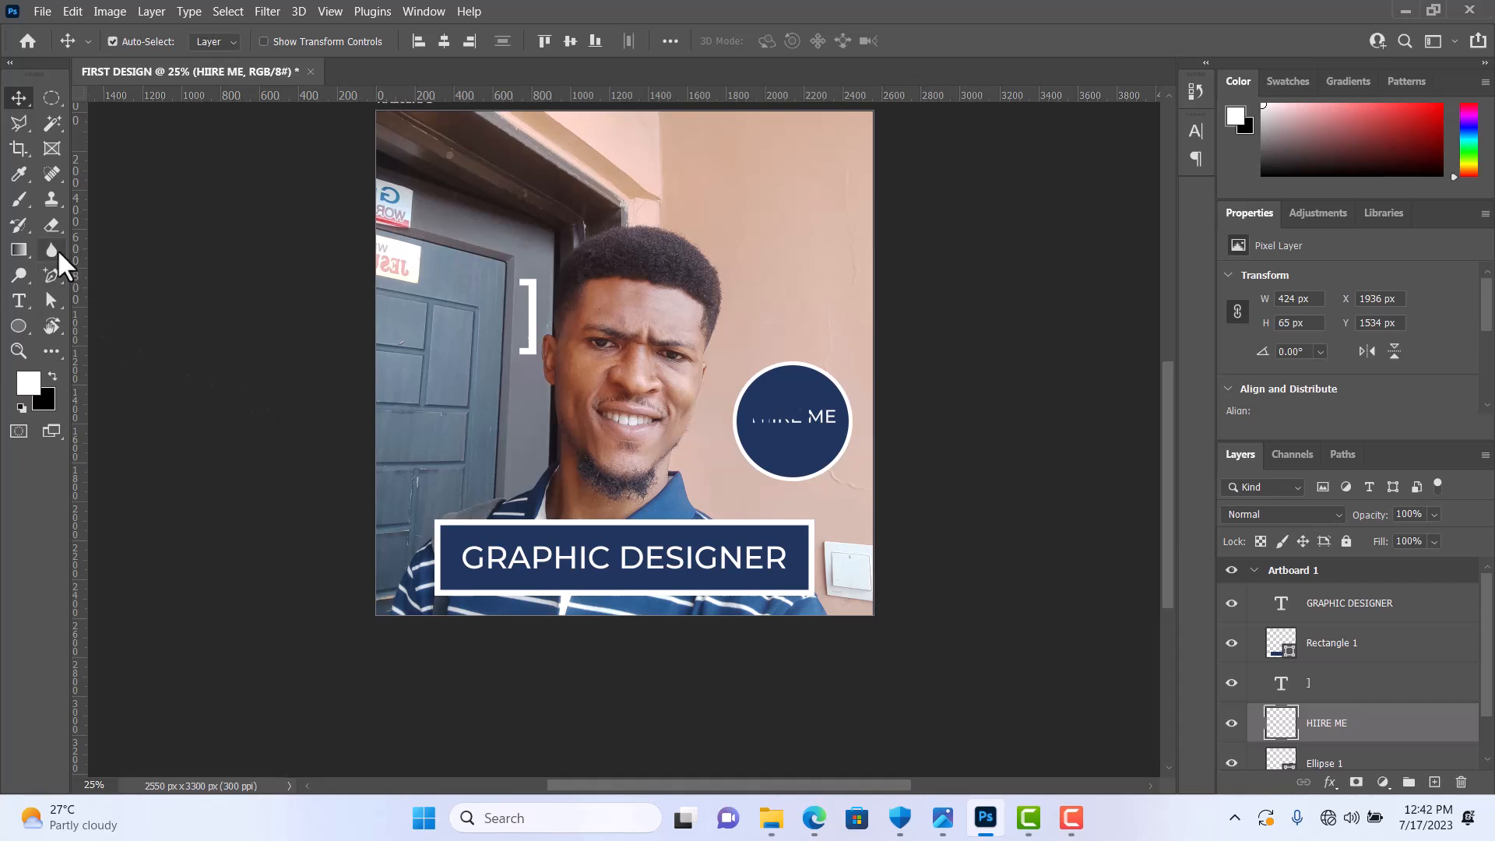
{"action": "left_click", "coordinate": [50, 225]}
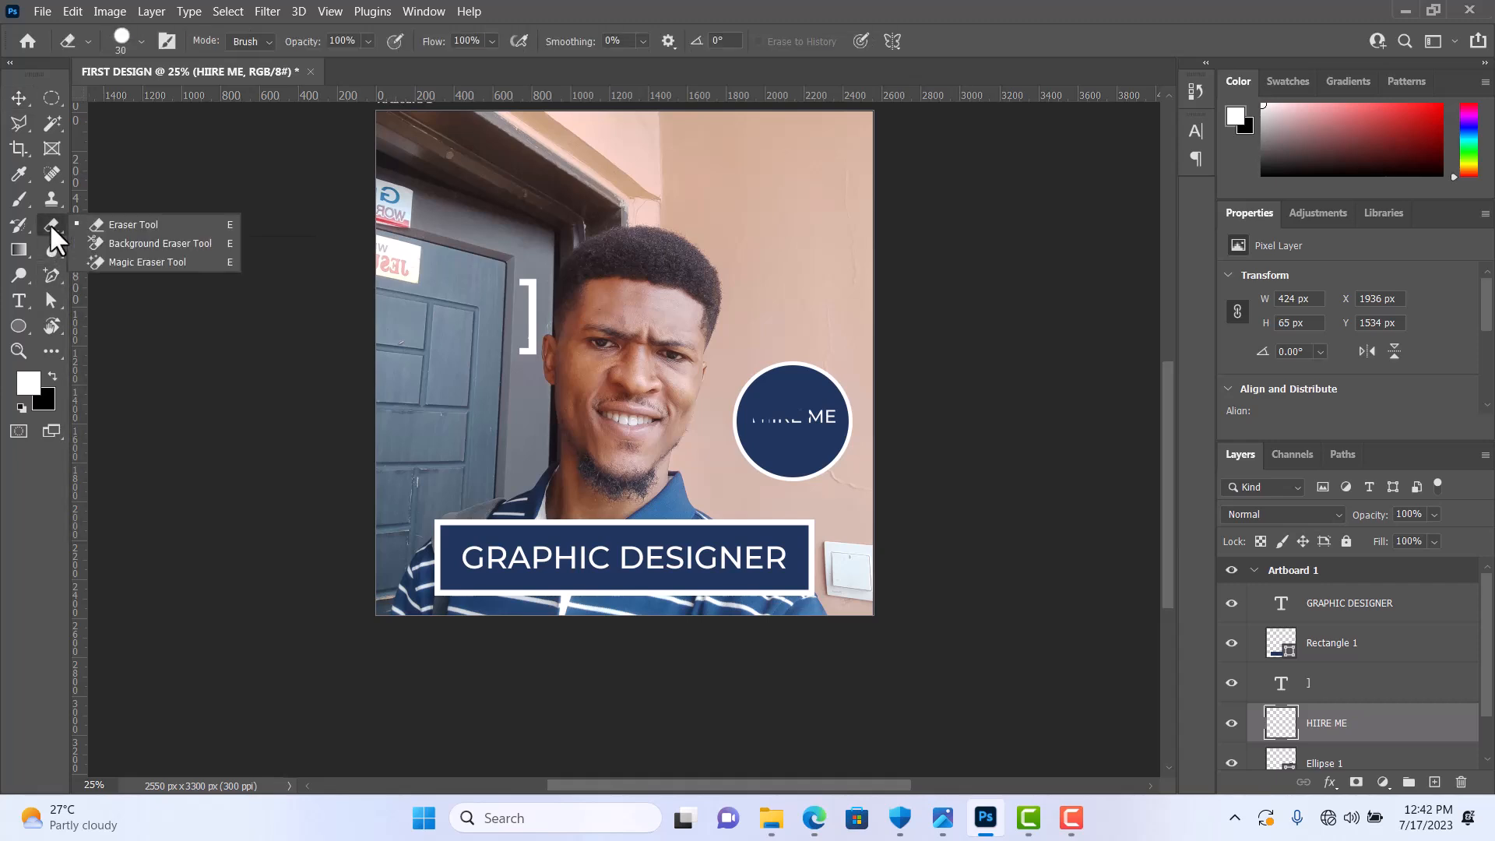
{"action": "left_click", "coordinate": [117, 225]}
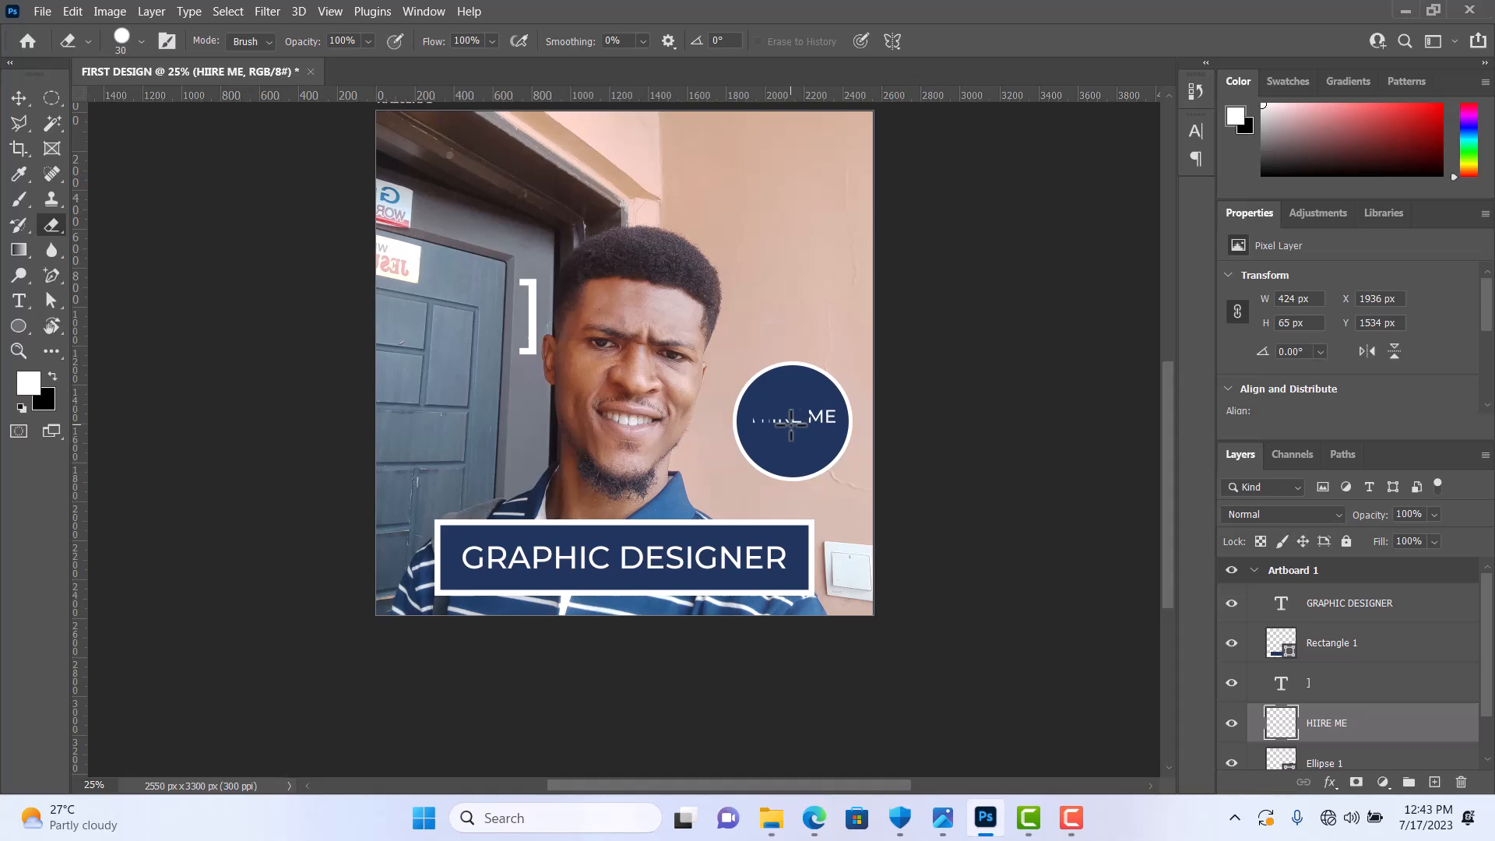
{"action": "key", "text": "bracketright"}
{"action": "key", "text": "bracketright"}
{"action": "left_click_drag", "start_coordinate": [788, 405], "coordinate": [790, 409]}
{"action": "key", "text": "bracketright"}
{"action": "key", "text": "bracketright"}
{"action": "key", "text": "bracketright"}
{"action": "key", "text": "bracketright"}
{"action": "key", "text": "bracketright"}
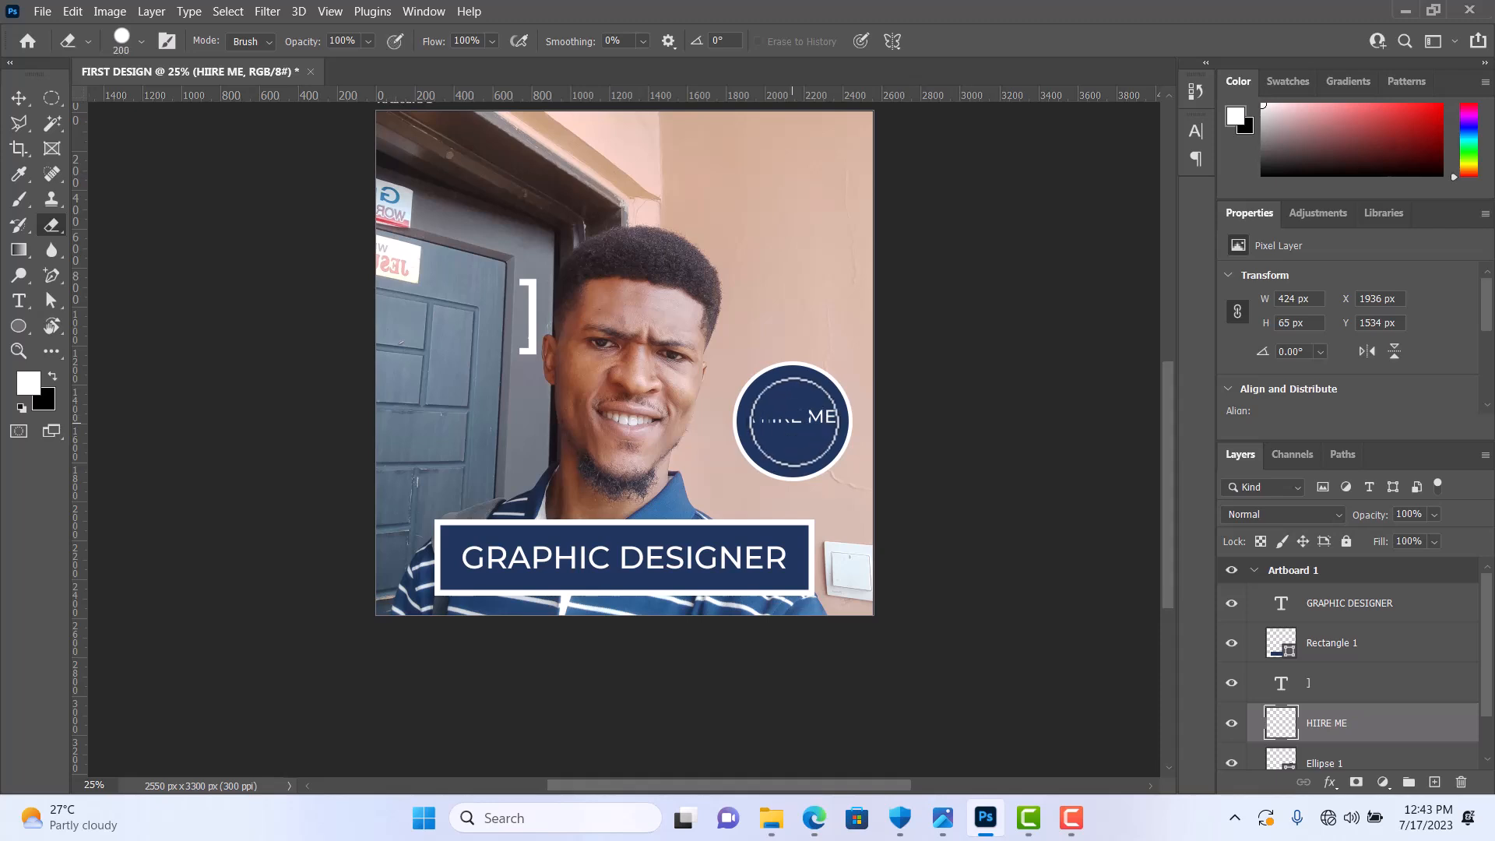
{"action": "left_click", "coordinate": [795, 419]}
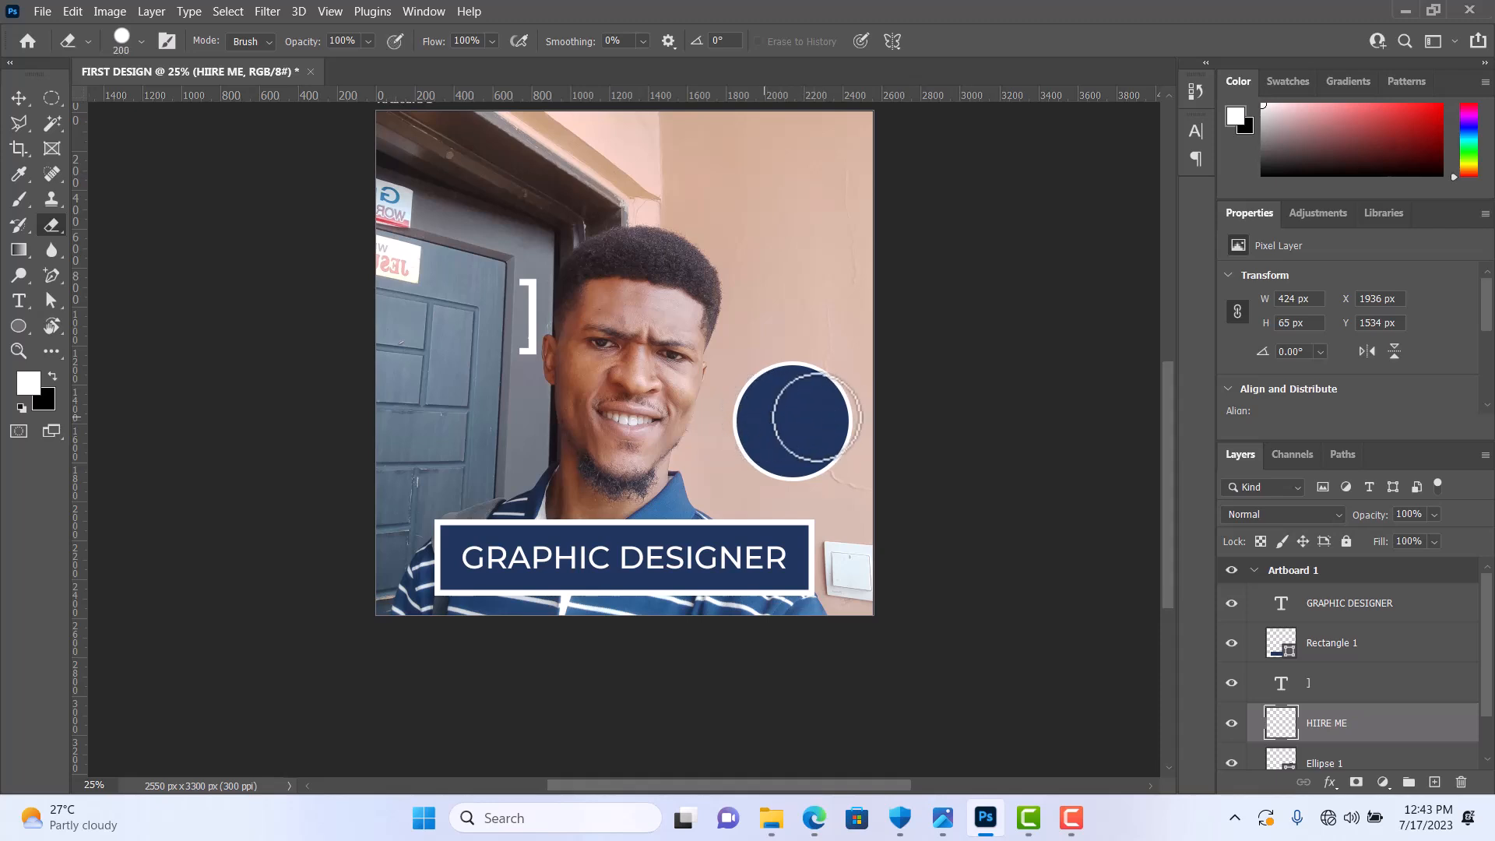
{"action": "left_click_drag", "start_coordinate": [817, 396], "coordinate": [846, 445]}
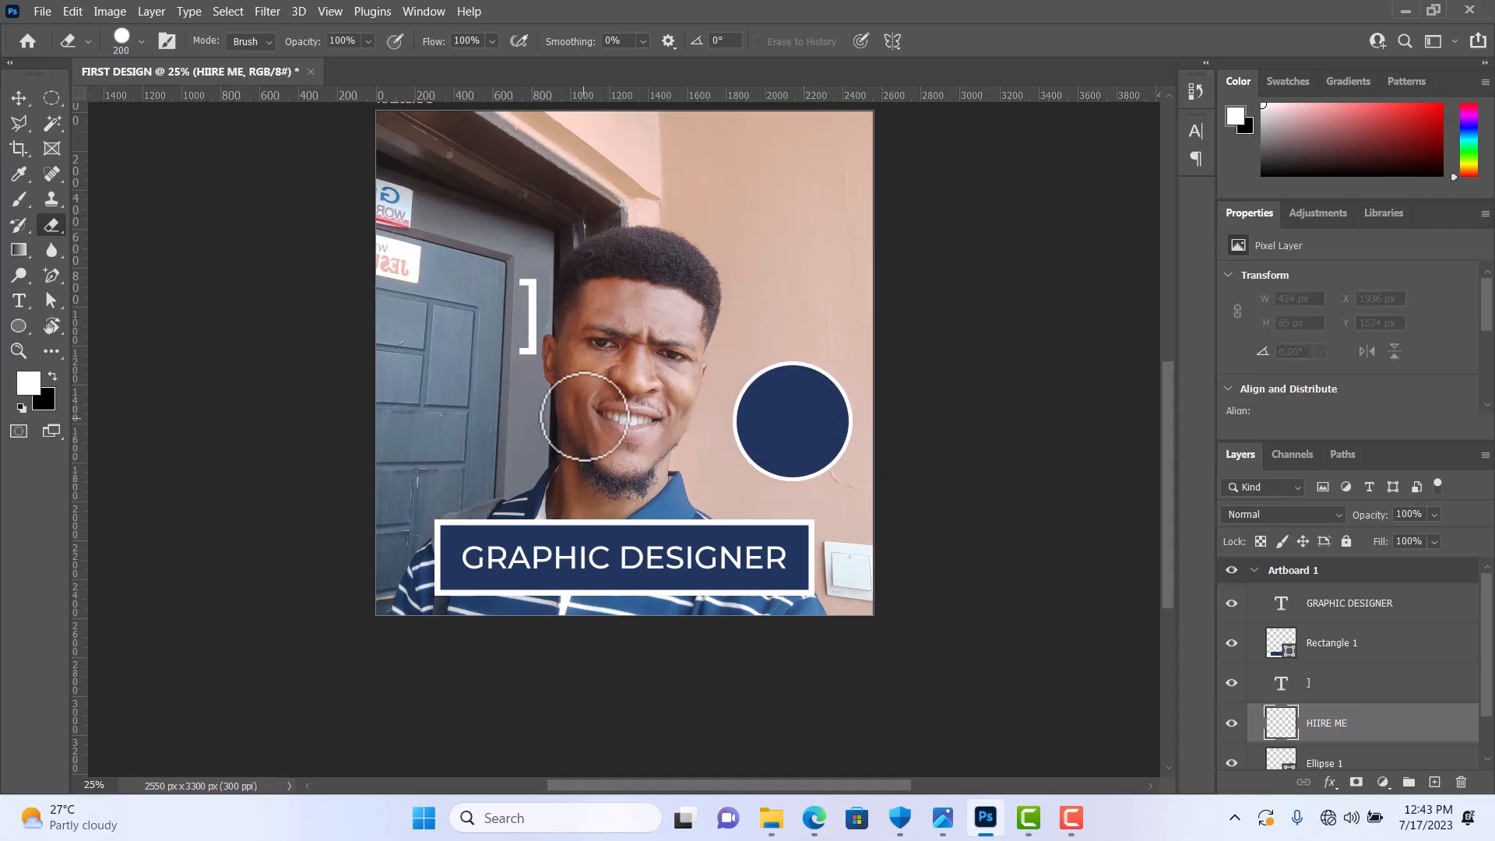
Step: Undo the eraser strokes on the HIIRE ME lettering and the added "]" text
{"action": "key", "text": "ctrl+z"}
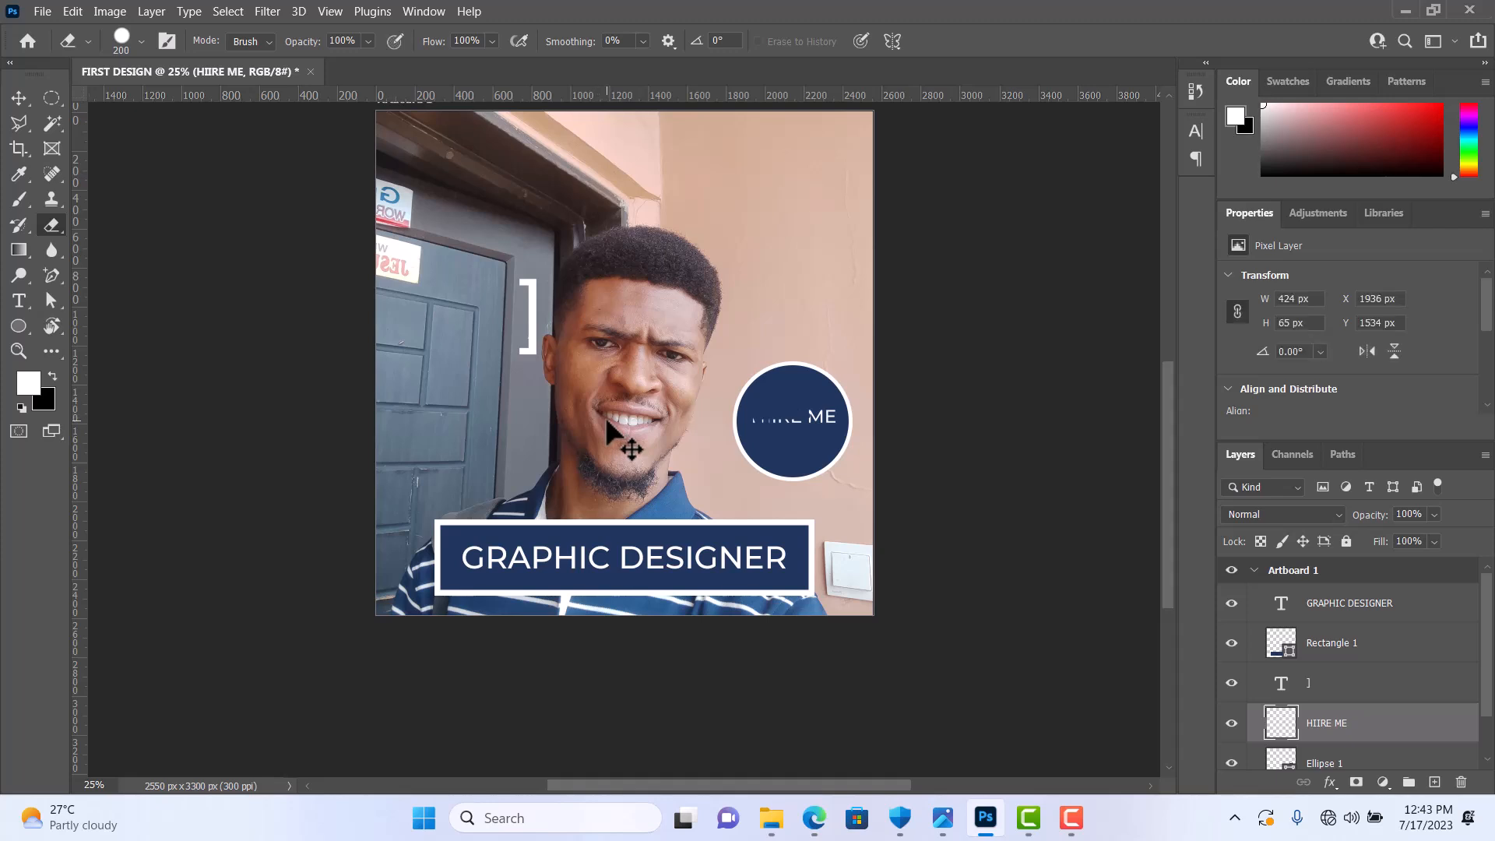
{"action": "key", "text": "ctrl+z"}
{"action": "key", "text": "ctrl+z"}
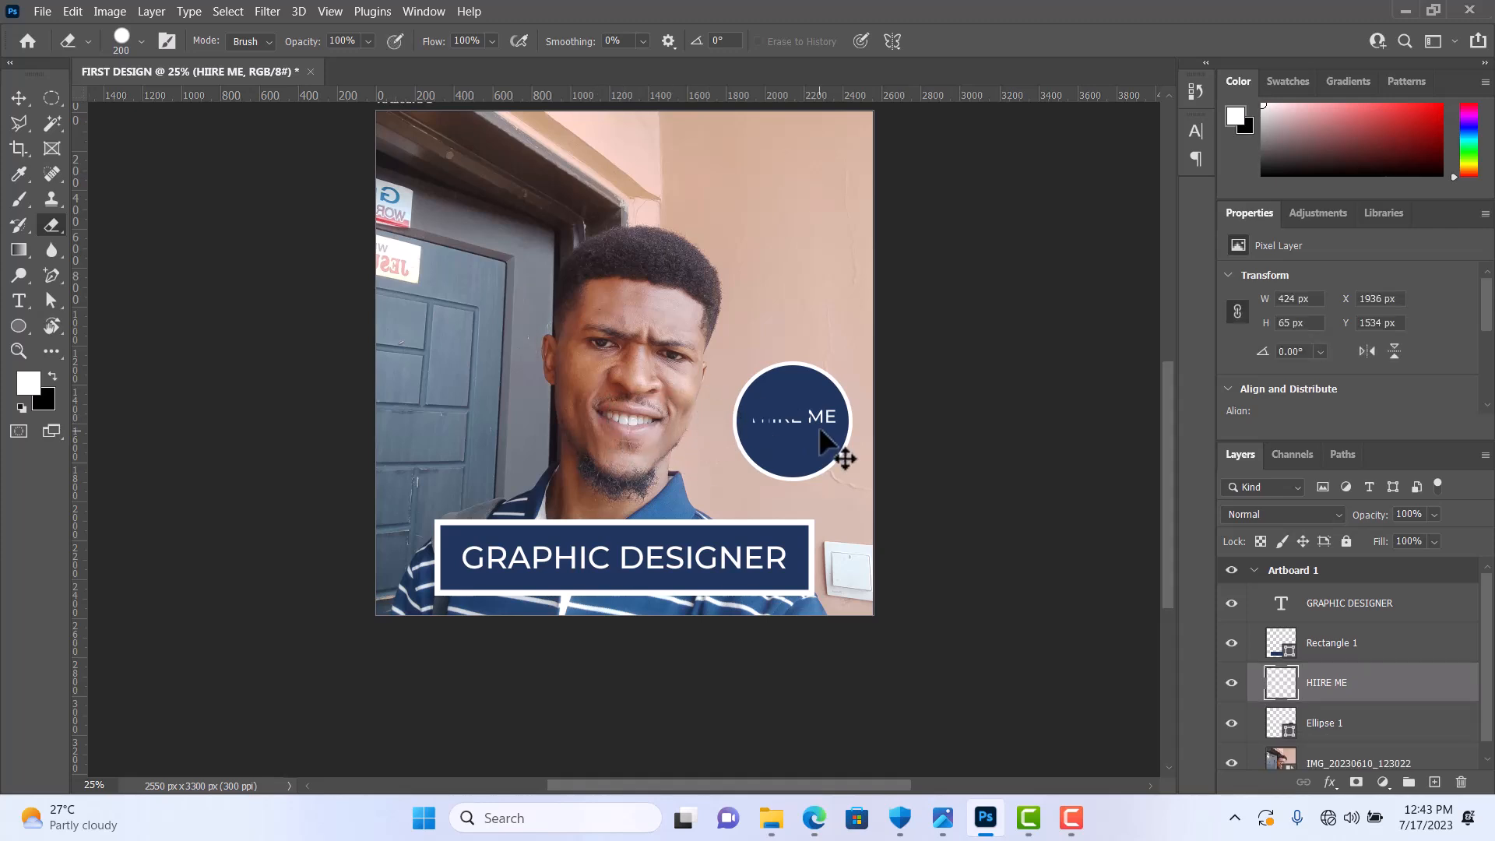
{"action": "key", "text": "ctrl+z"}
{"action": "left_click", "coordinate": [54, 274]}
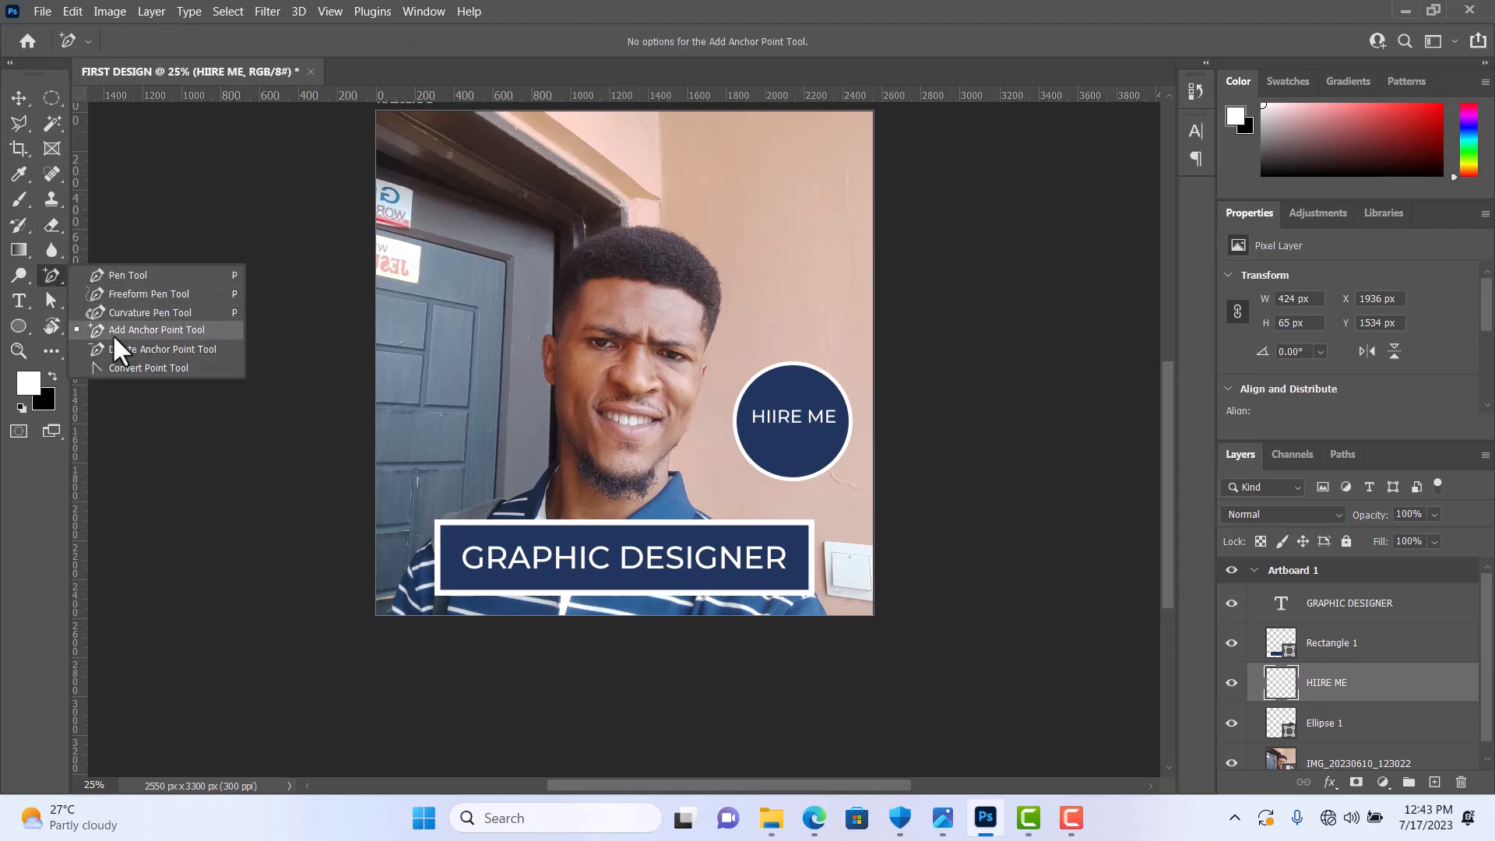
{"action": "left_click", "coordinate": [58, 302]}
{"action": "left_click", "coordinate": [57, 300]}
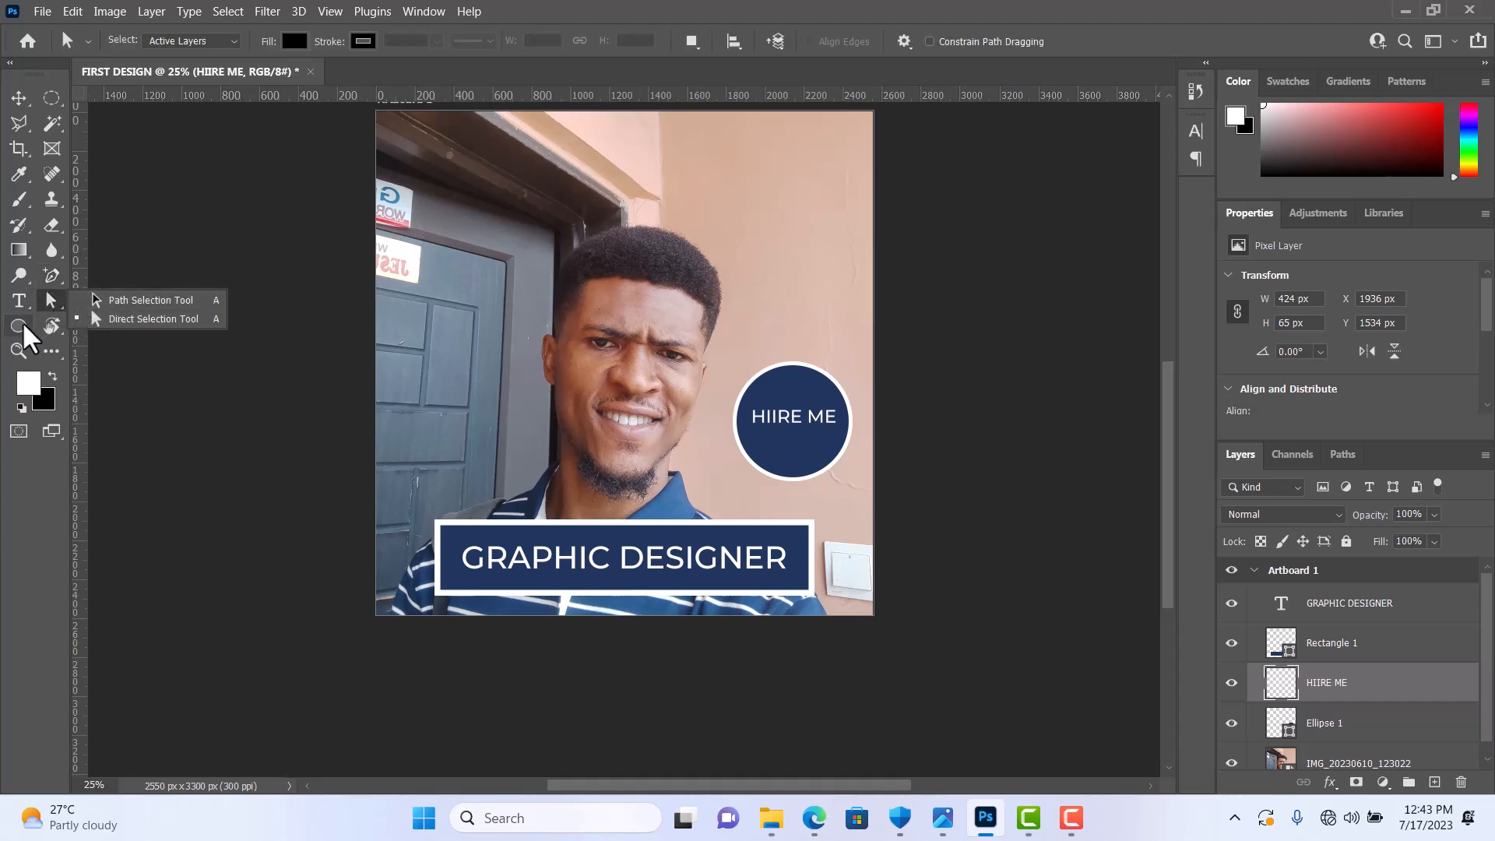
Step: Draw a rectangle of about 662 × 354 px over the door, beside the man's chin, and fill it with dark blue
{"action": "left_click_drag", "start_coordinate": [22, 324], "coordinate": [79, 324]}
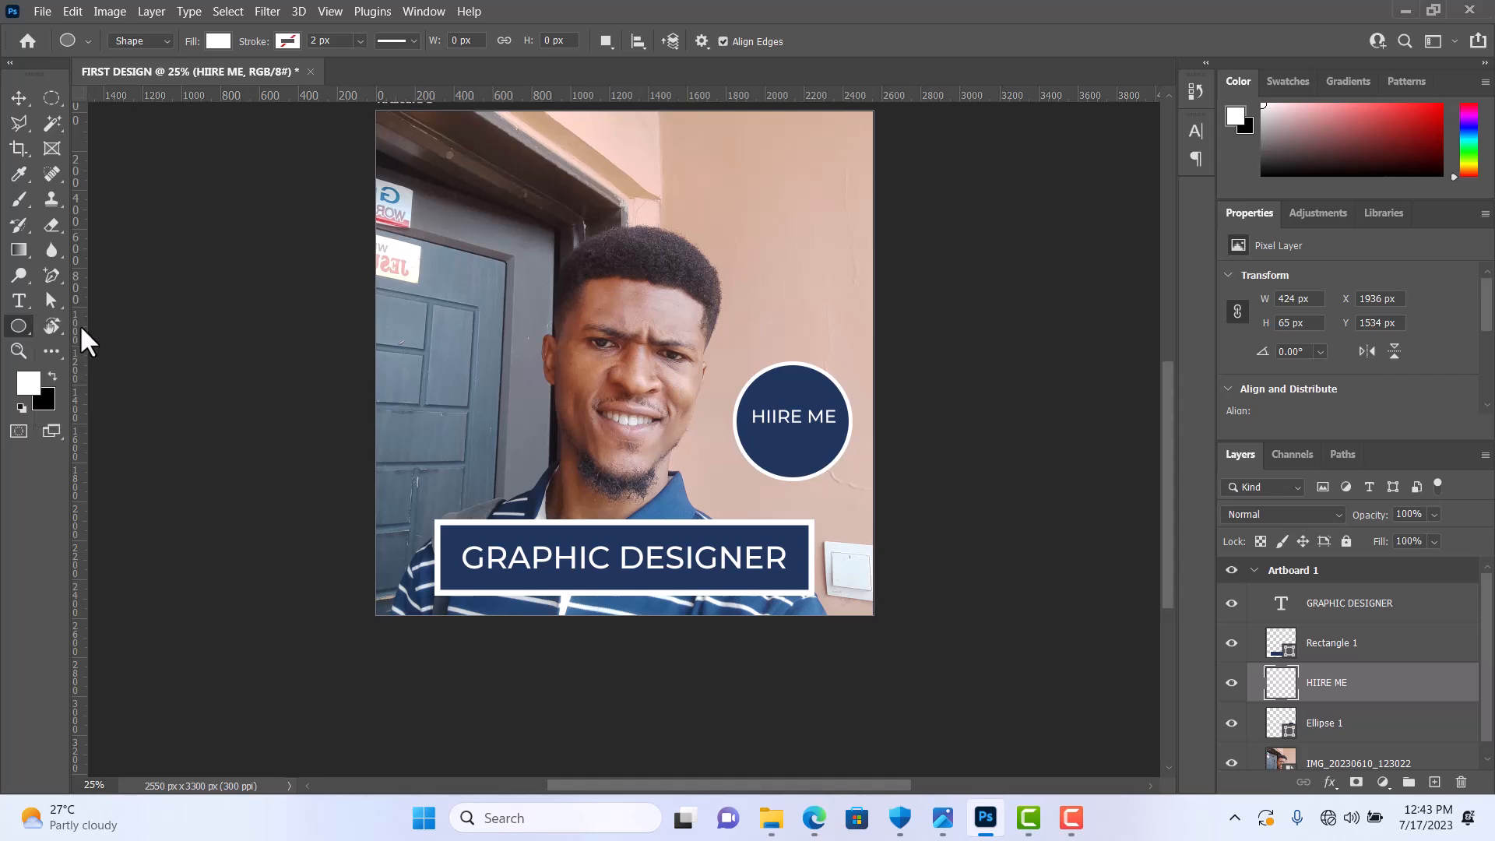
{"action": "left_click_drag", "start_coordinate": [394, 392], "coordinate": [523, 460]}
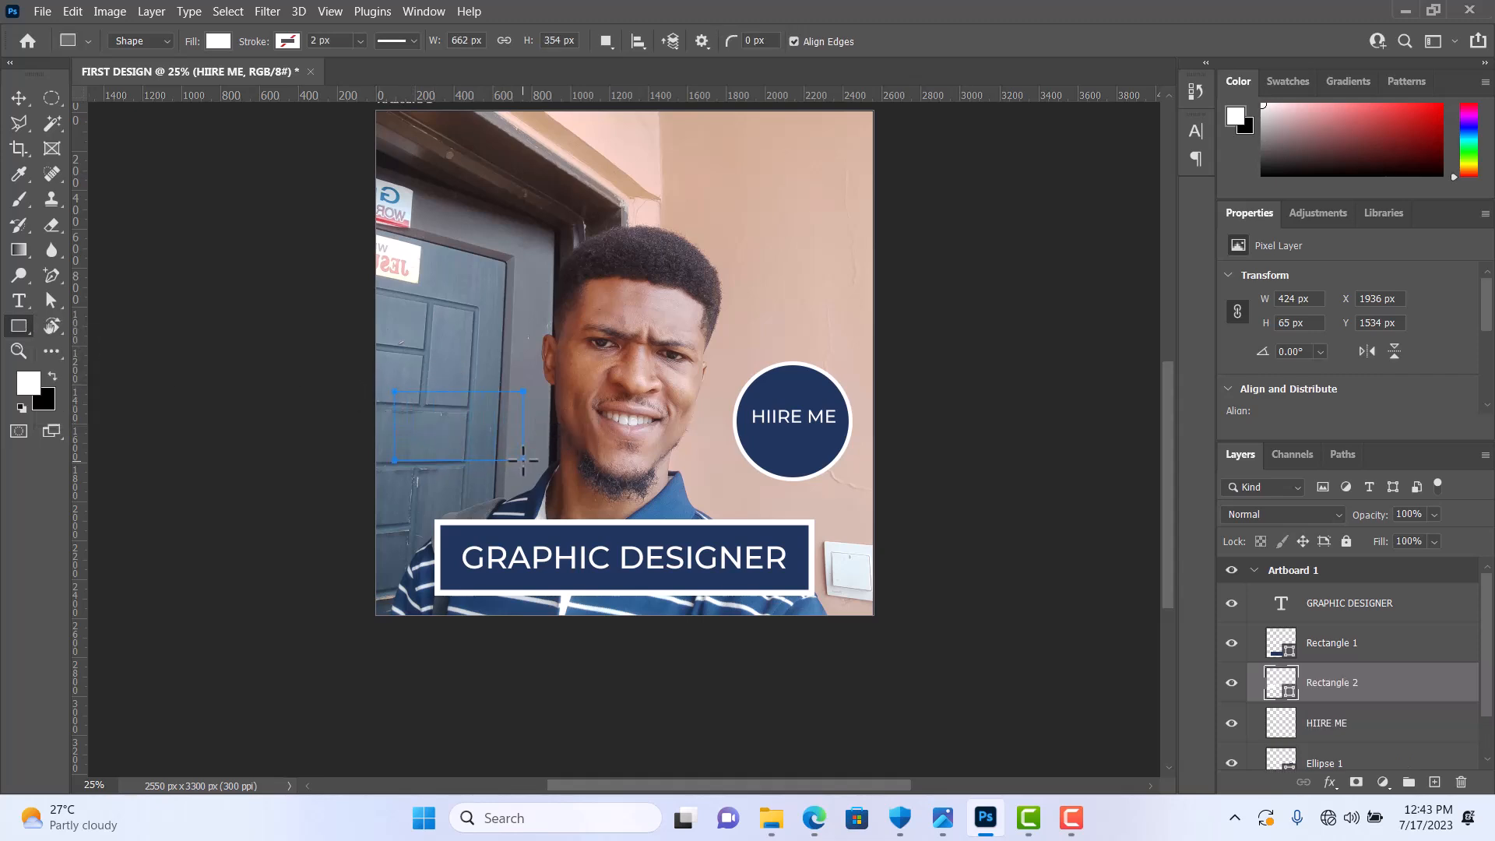
{"action": "left_click", "coordinate": [222, 40]}
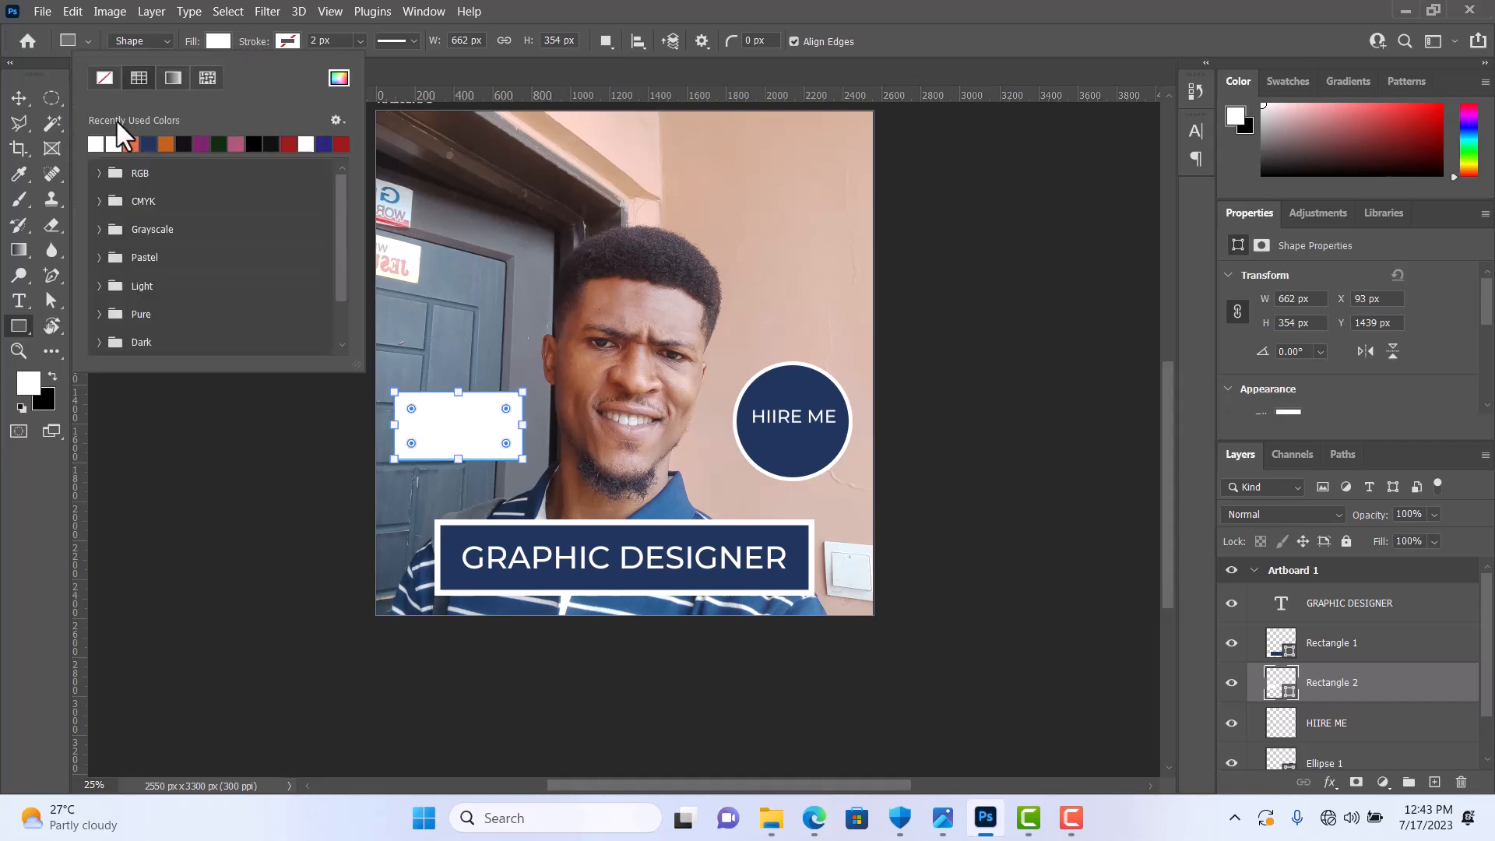
{"action": "left_click", "coordinate": [149, 144]}
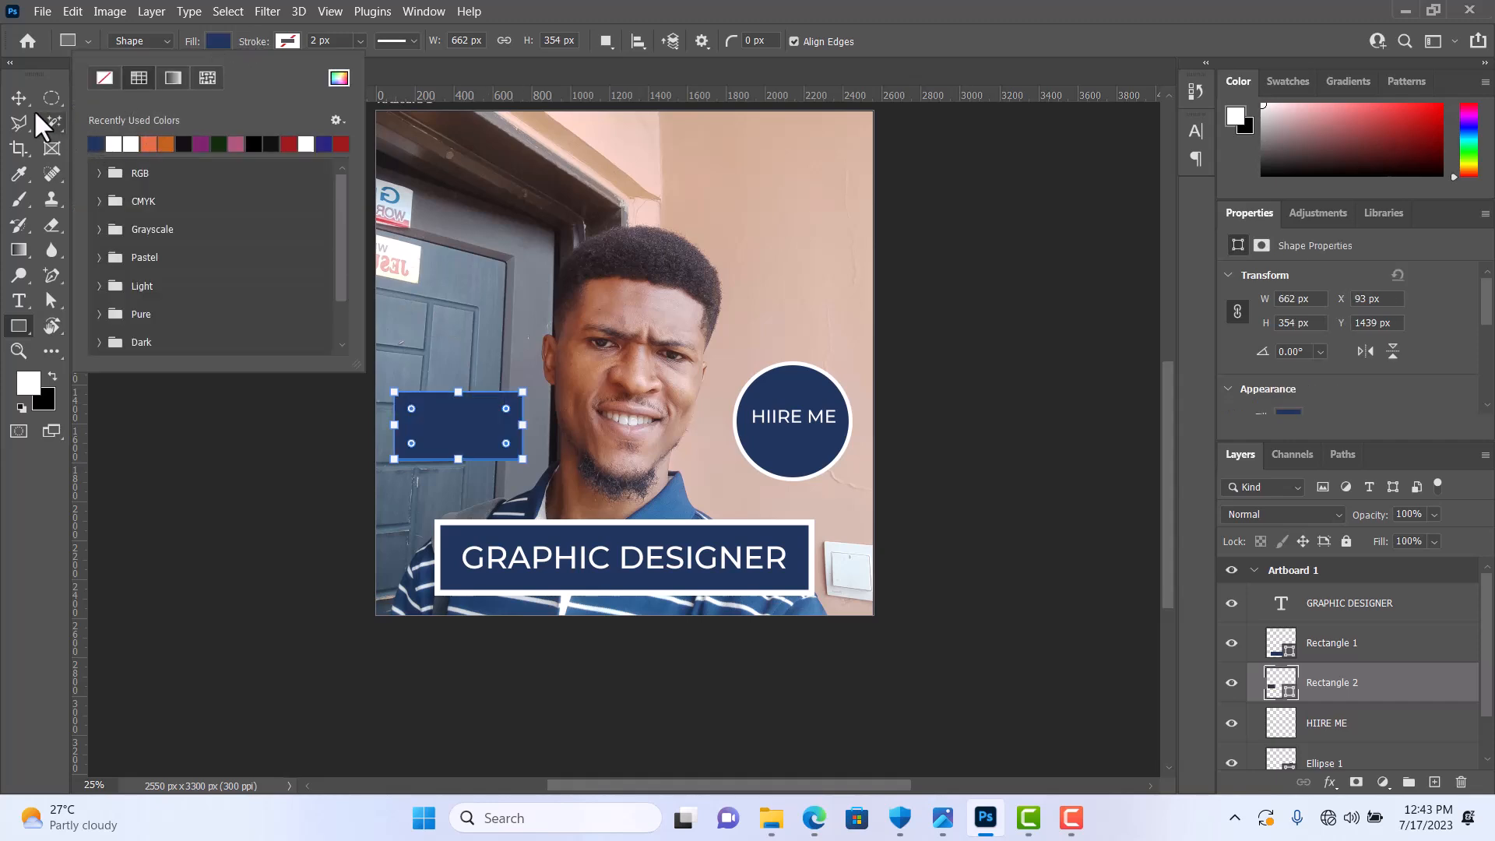
{"action": "right_click", "coordinate": [17, 95]}
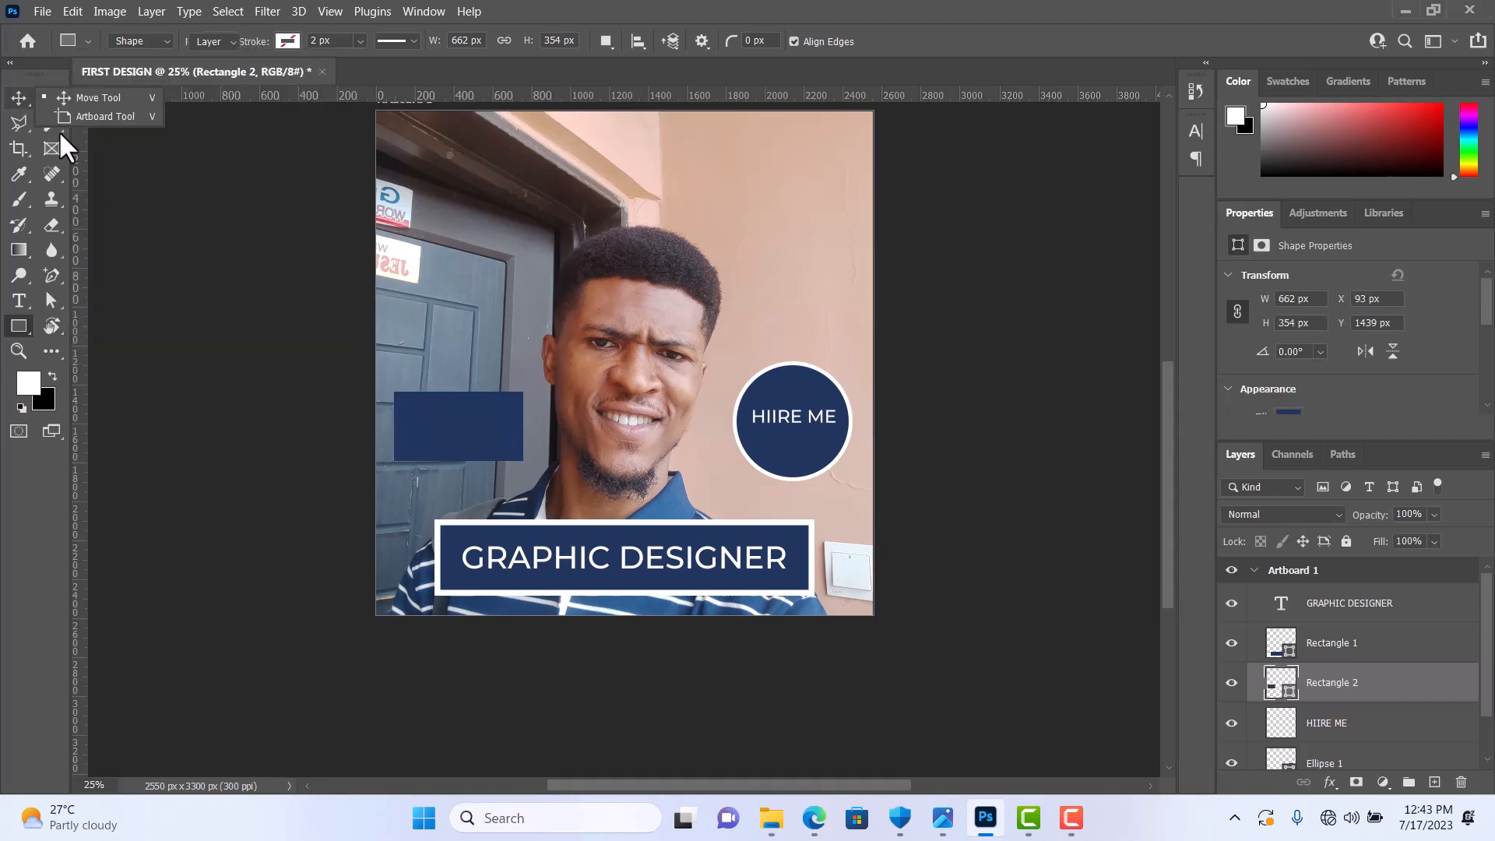
Step: Add an anchor point midway along the right edge of the new blue rectangle
{"action": "right_click", "coordinate": [53, 273]}
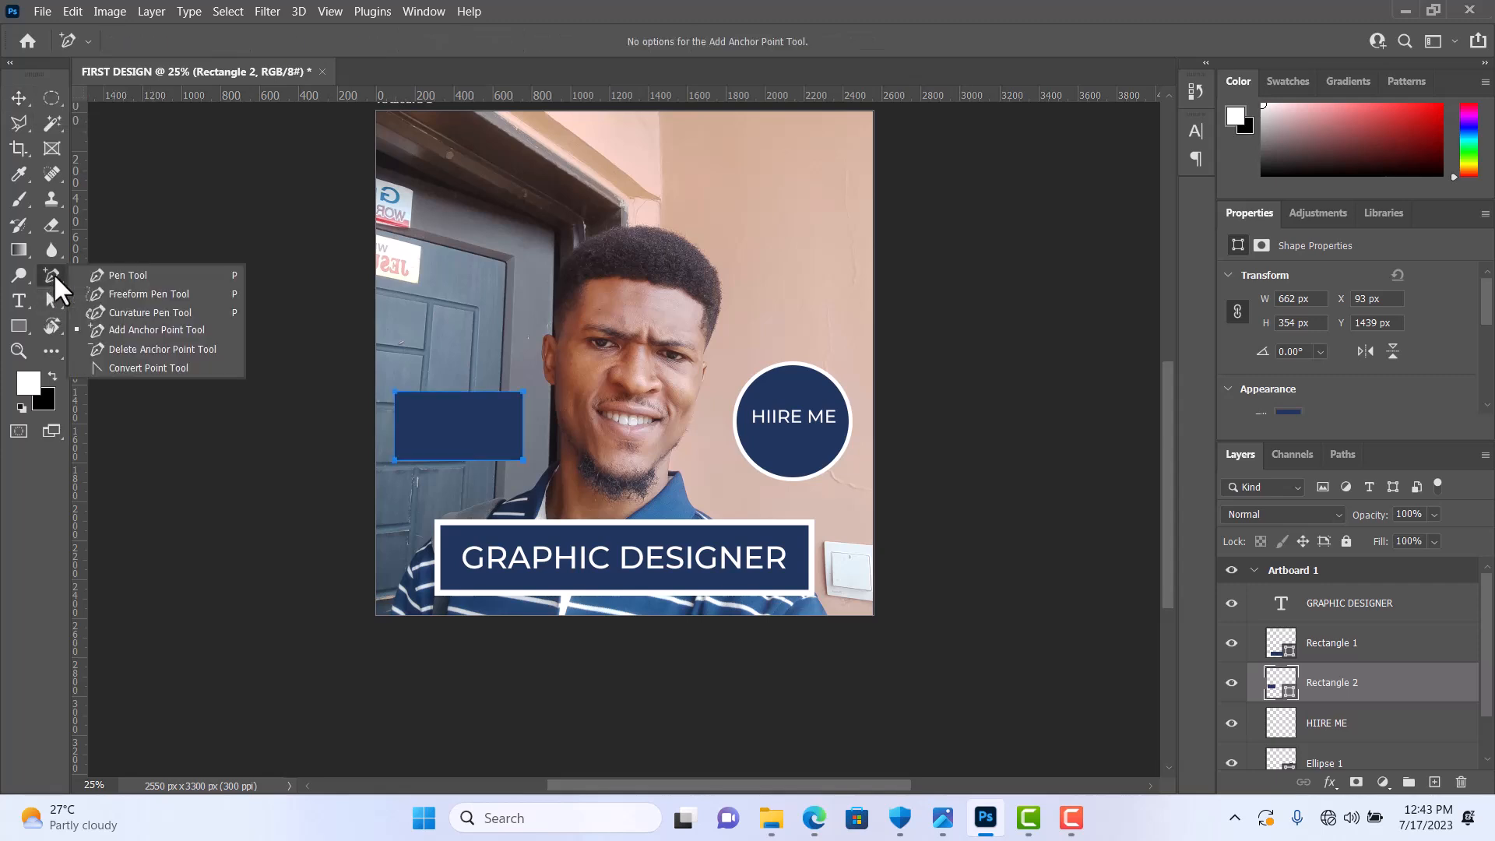
{"action": "left_click", "coordinate": [153, 330]}
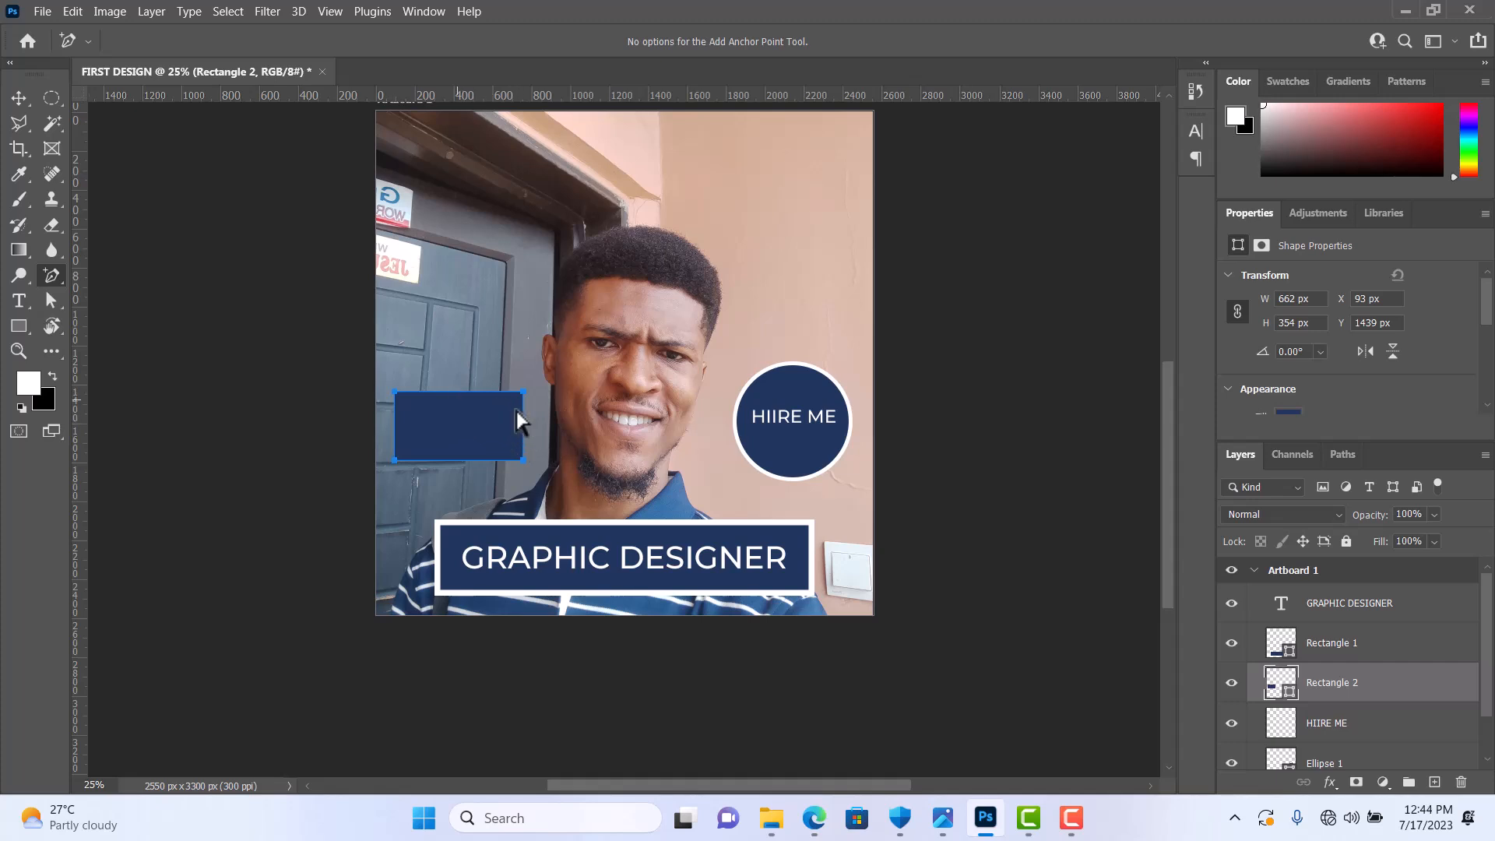
{"action": "left_click", "coordinate": [523, 436]}
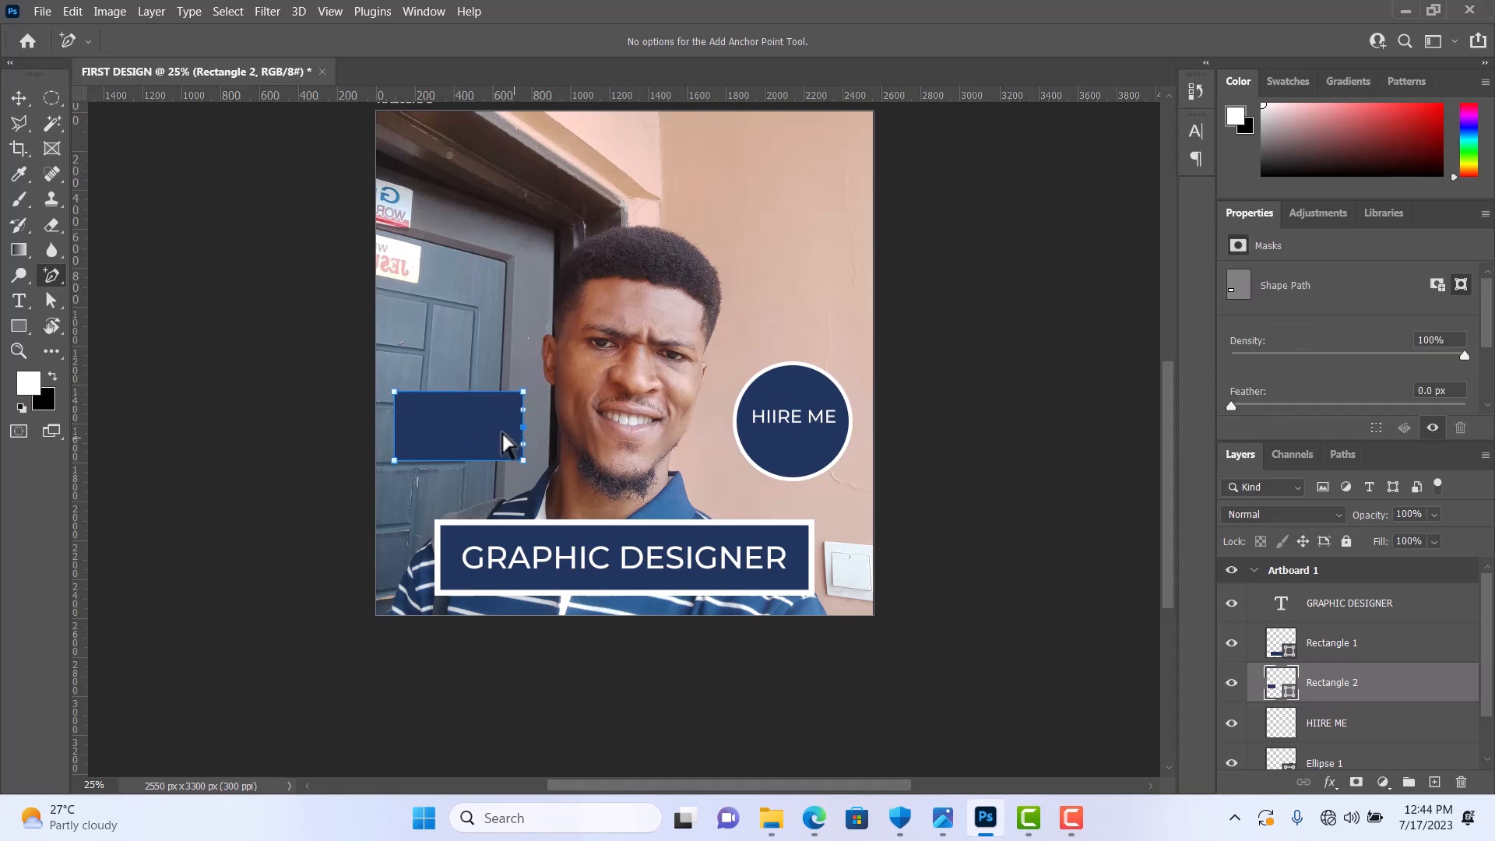
Step: Reshape the rectangle with Direct Selection: pull the new right-edge anchor outward and move the upper-right corner just above the upper-left one
{"action": "left_click", "coordinate": [51, 302]}
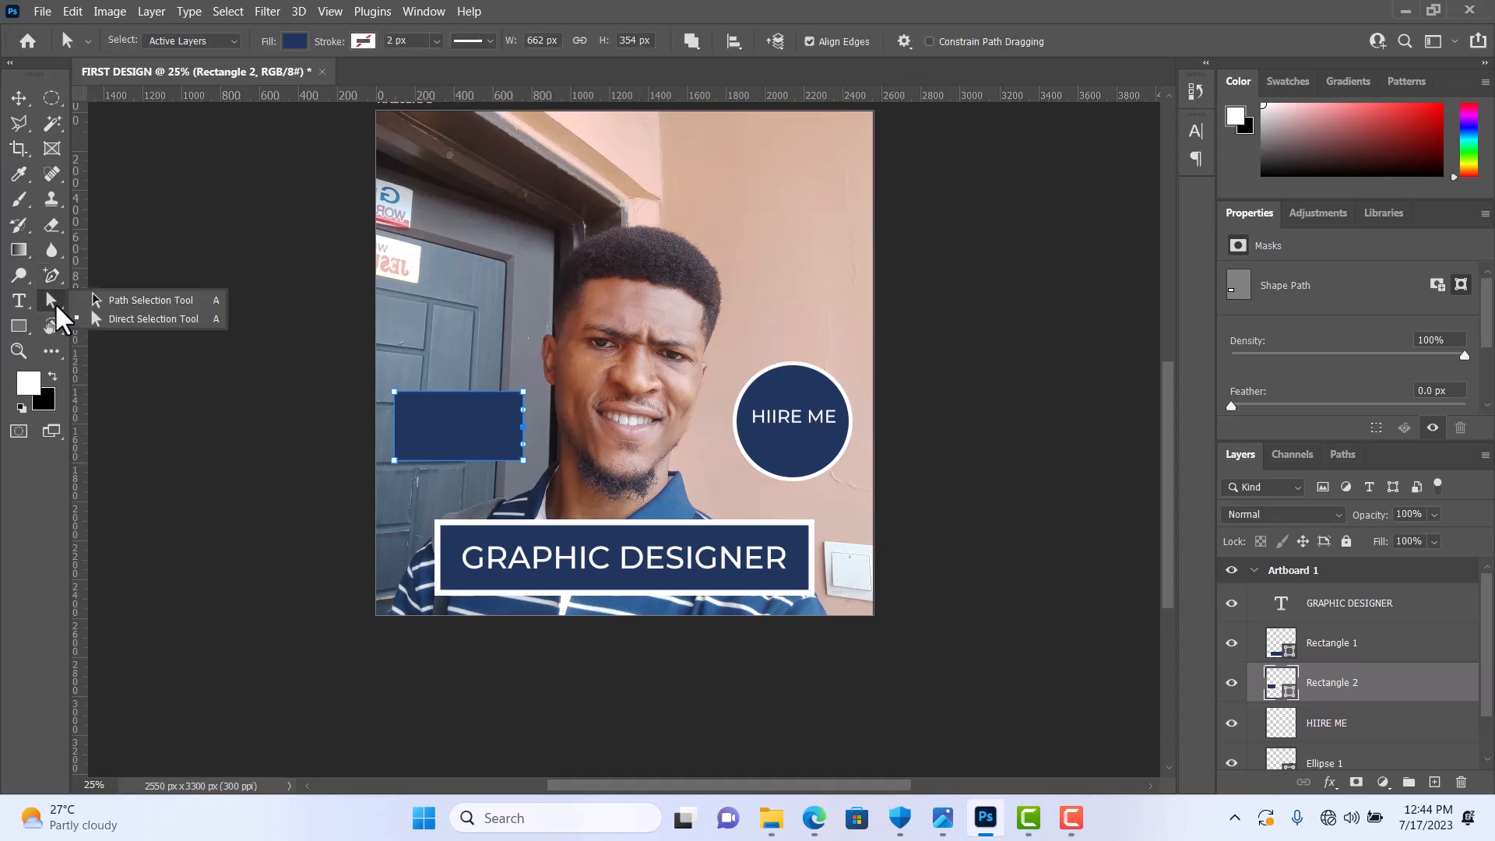
{"action": "left_click", "coordinate": [139, 318]}
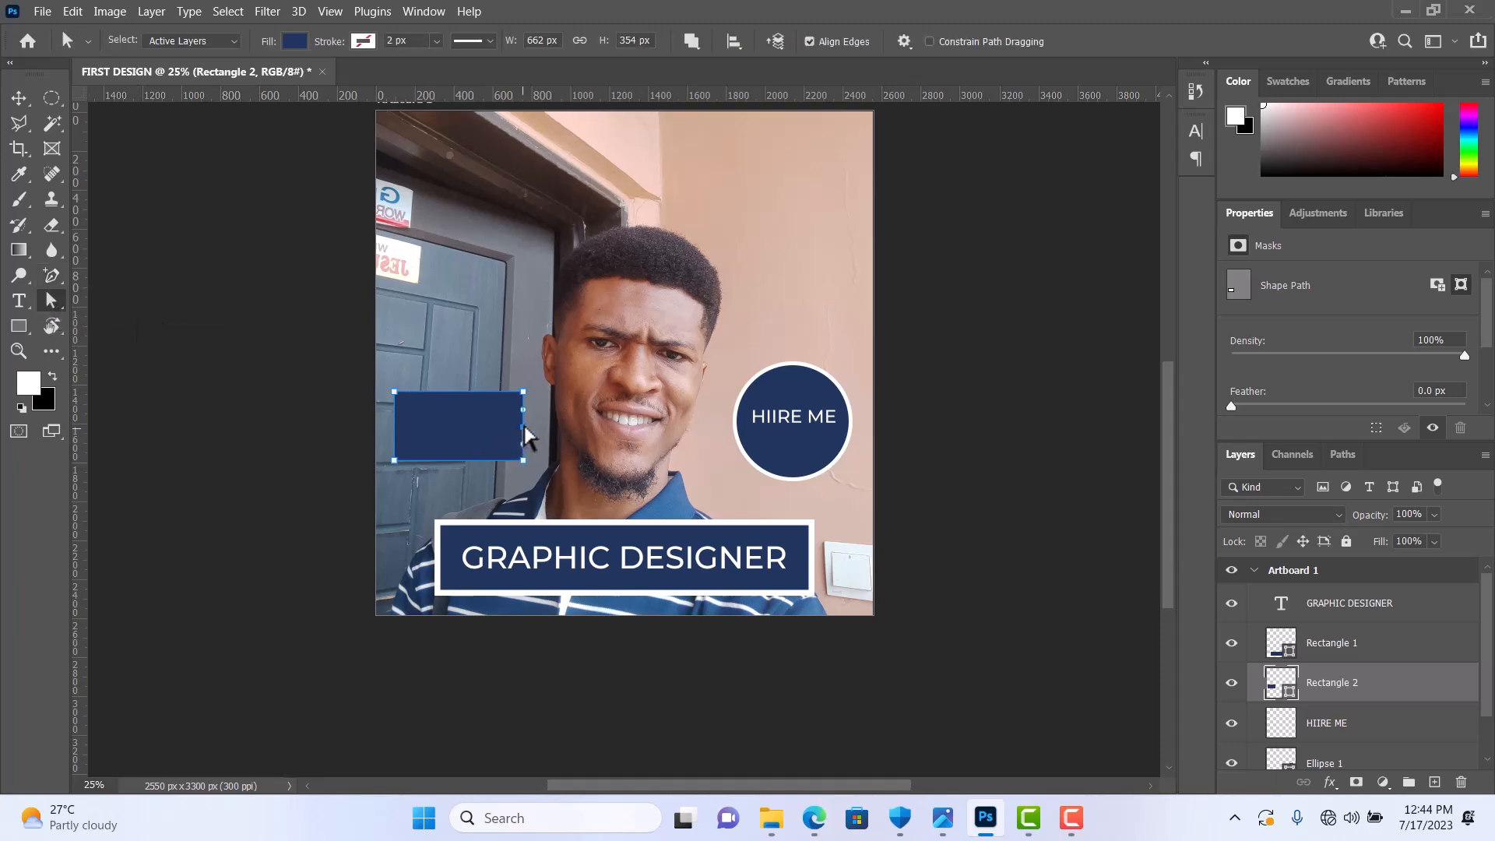
{"action": "left_click_drag", "start_coordinate": [527, 436], "coordinate": [544, 438]}
{"action": "left_click_drag", "start_coordinate": [523, 392], "coordinate": [393, 372]}
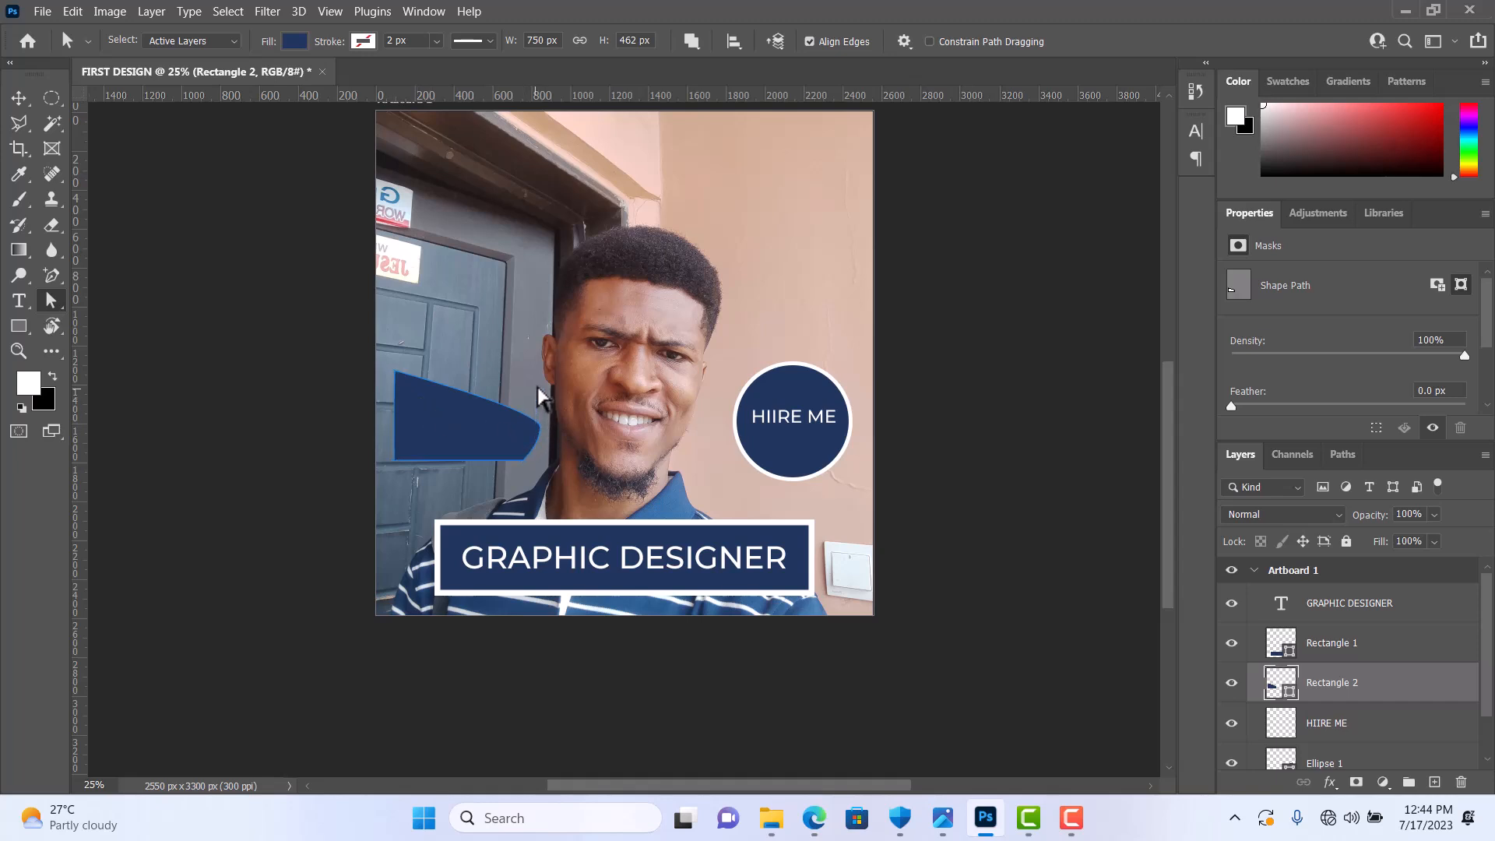
Step: Undo the anchor point and corner edits on the blue shape, back to the plain rectangle
{"action": "left_click", "coordinate": [543, 428]}
{"action": "key", "text": "ctrl+z"}
{"action": "key", "text": "ctrl+z"}
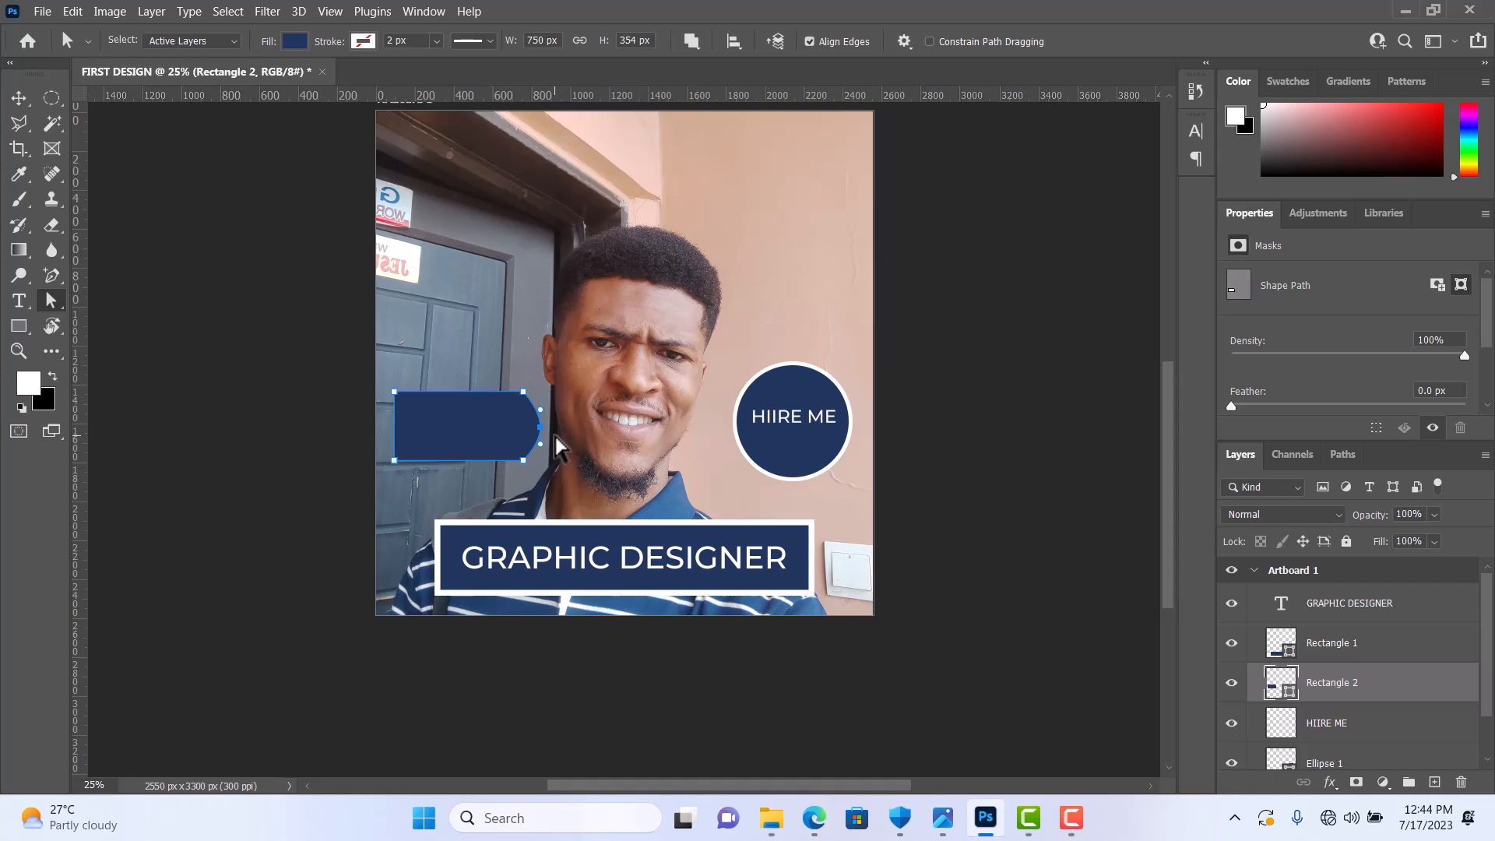
{"action": "key", "text": "ctrl+z"}
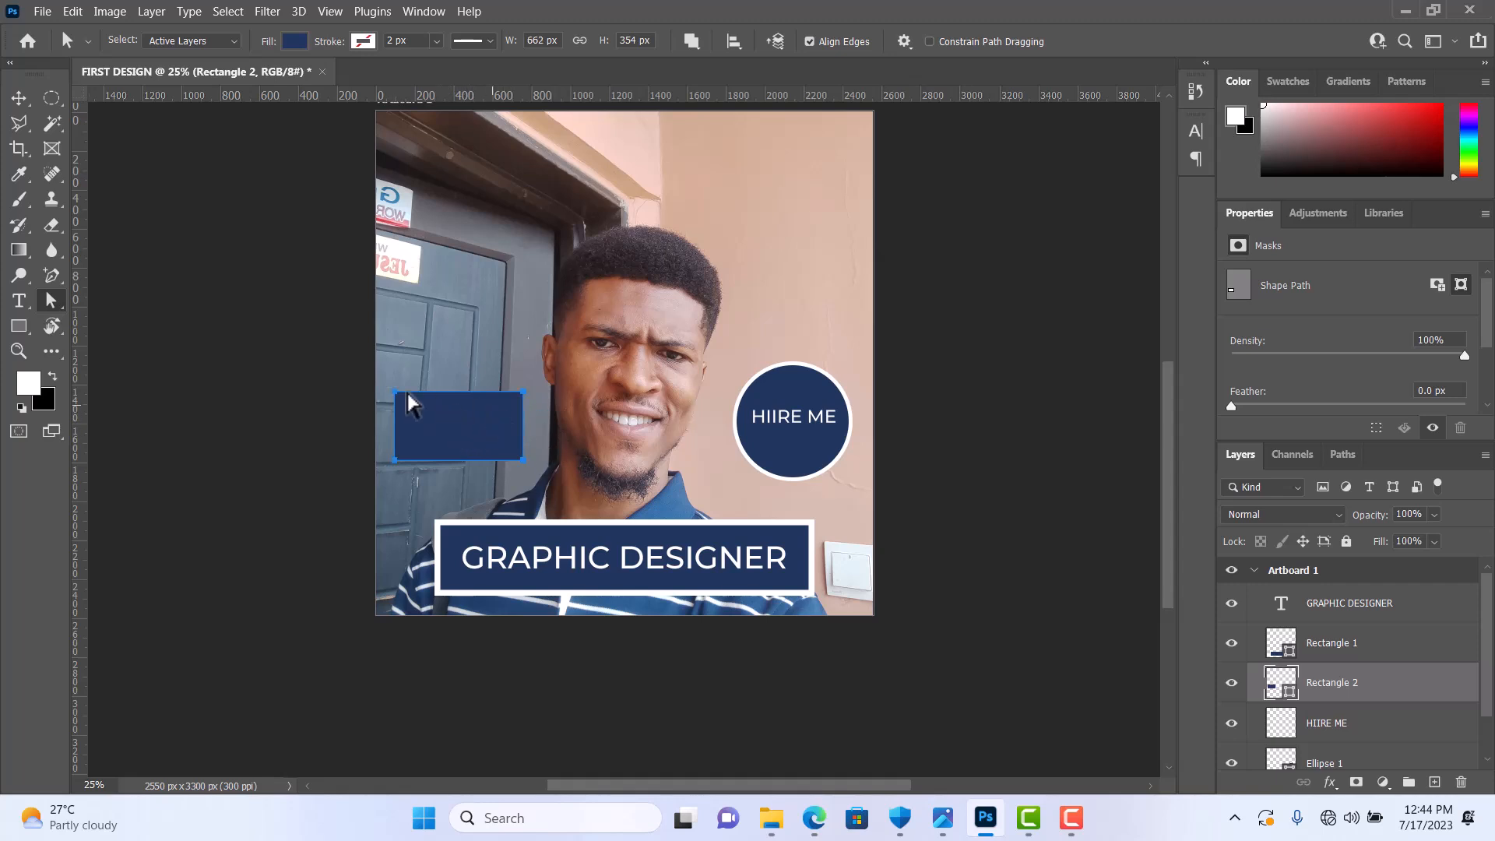
Step: Reshape the blue rectangle with Direct Selection: convert it to a regular path, pull both right corners outward, and move both left corners inward and up
{"action": "right_click", "coordinate": [51, 302]}
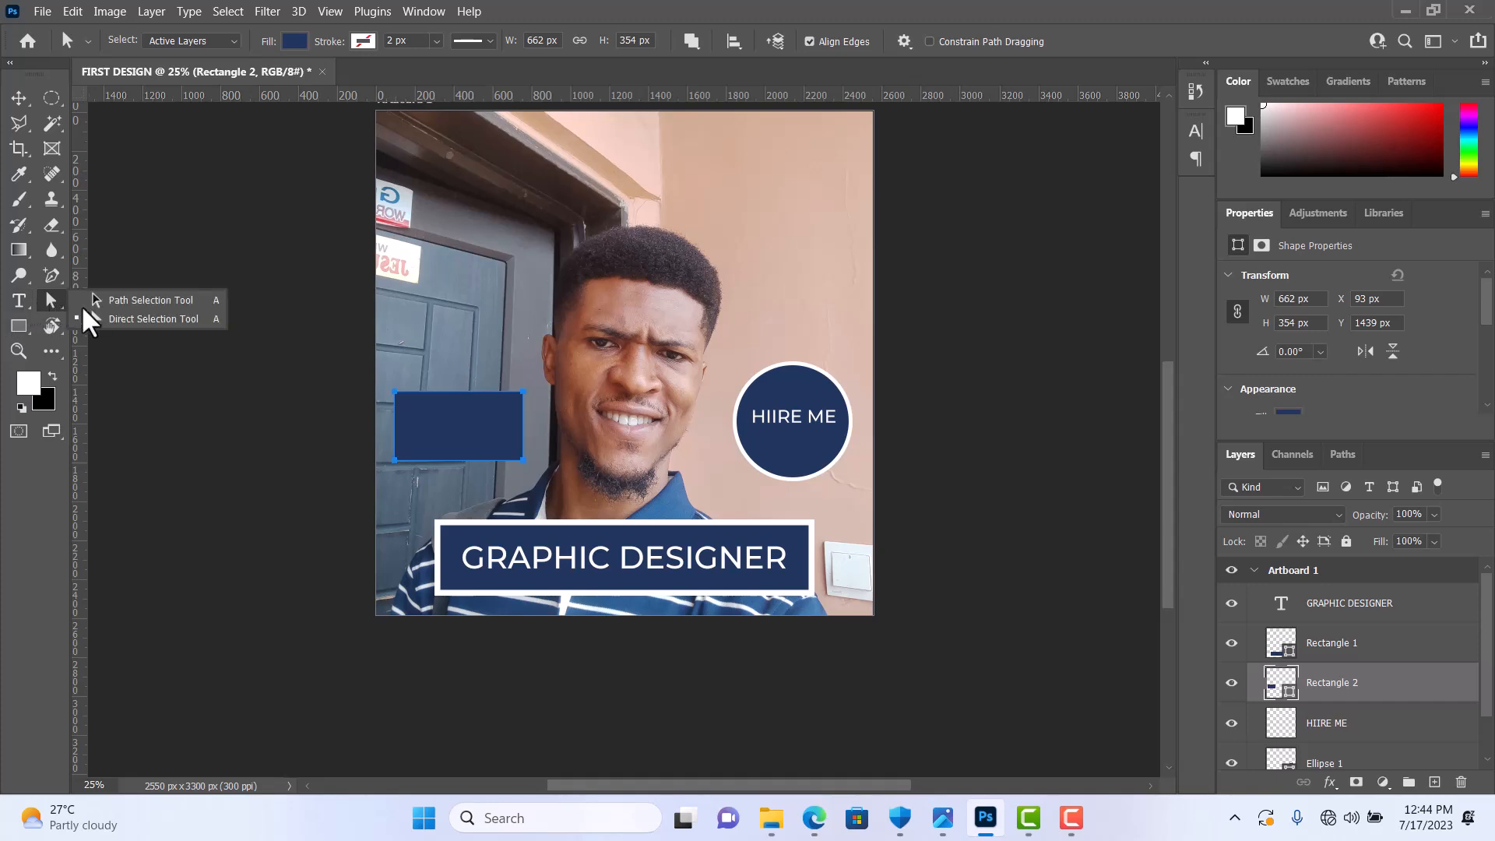
{"action": "left_click", "coordinate": [127, 326]}
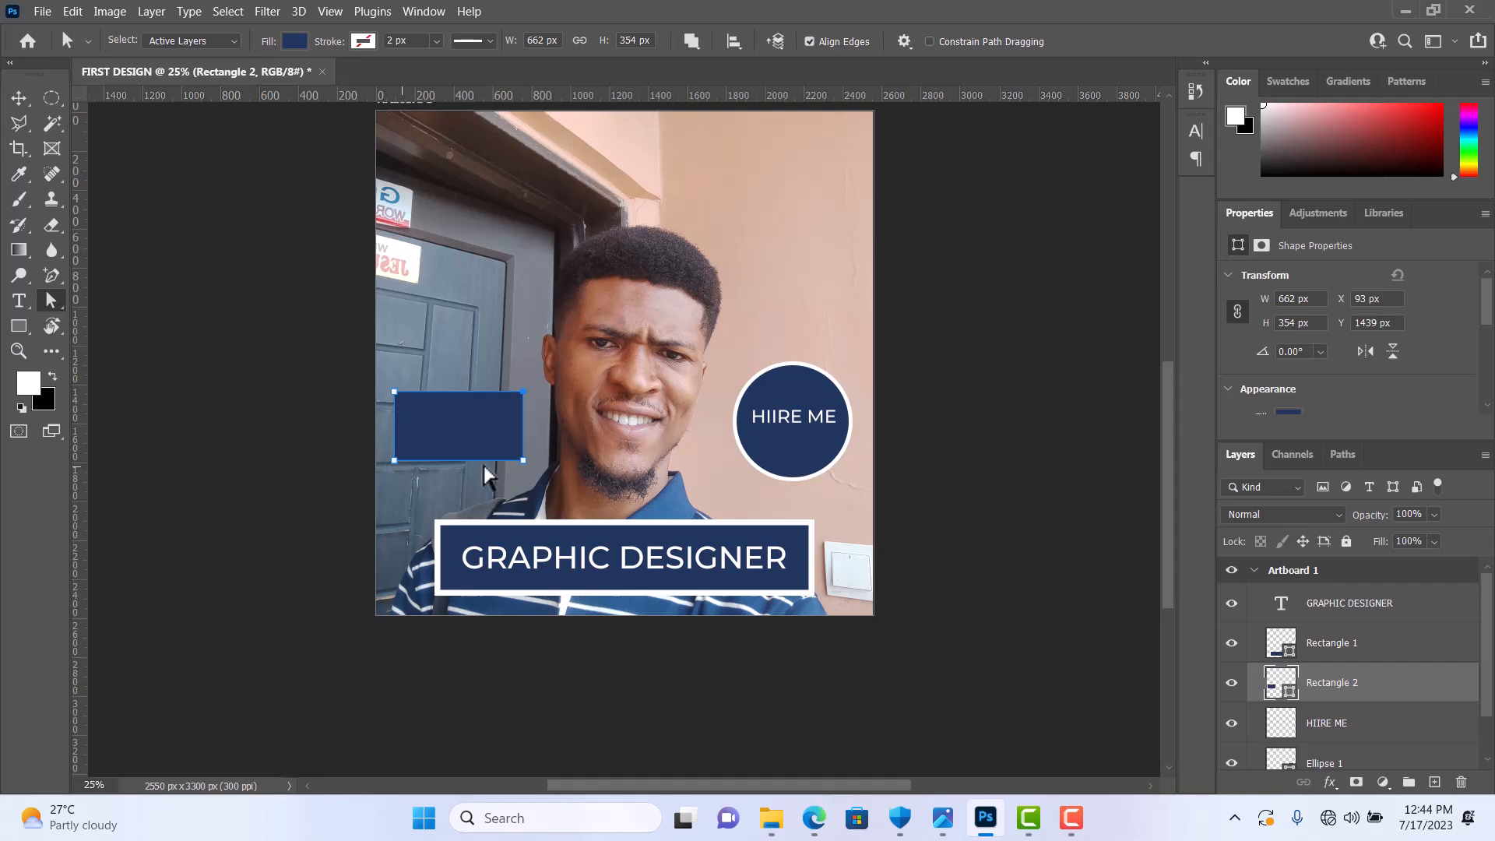
{"action": "left_click_drag", "start_coordinate": [523, 393], "coordinate": [555, 366]}
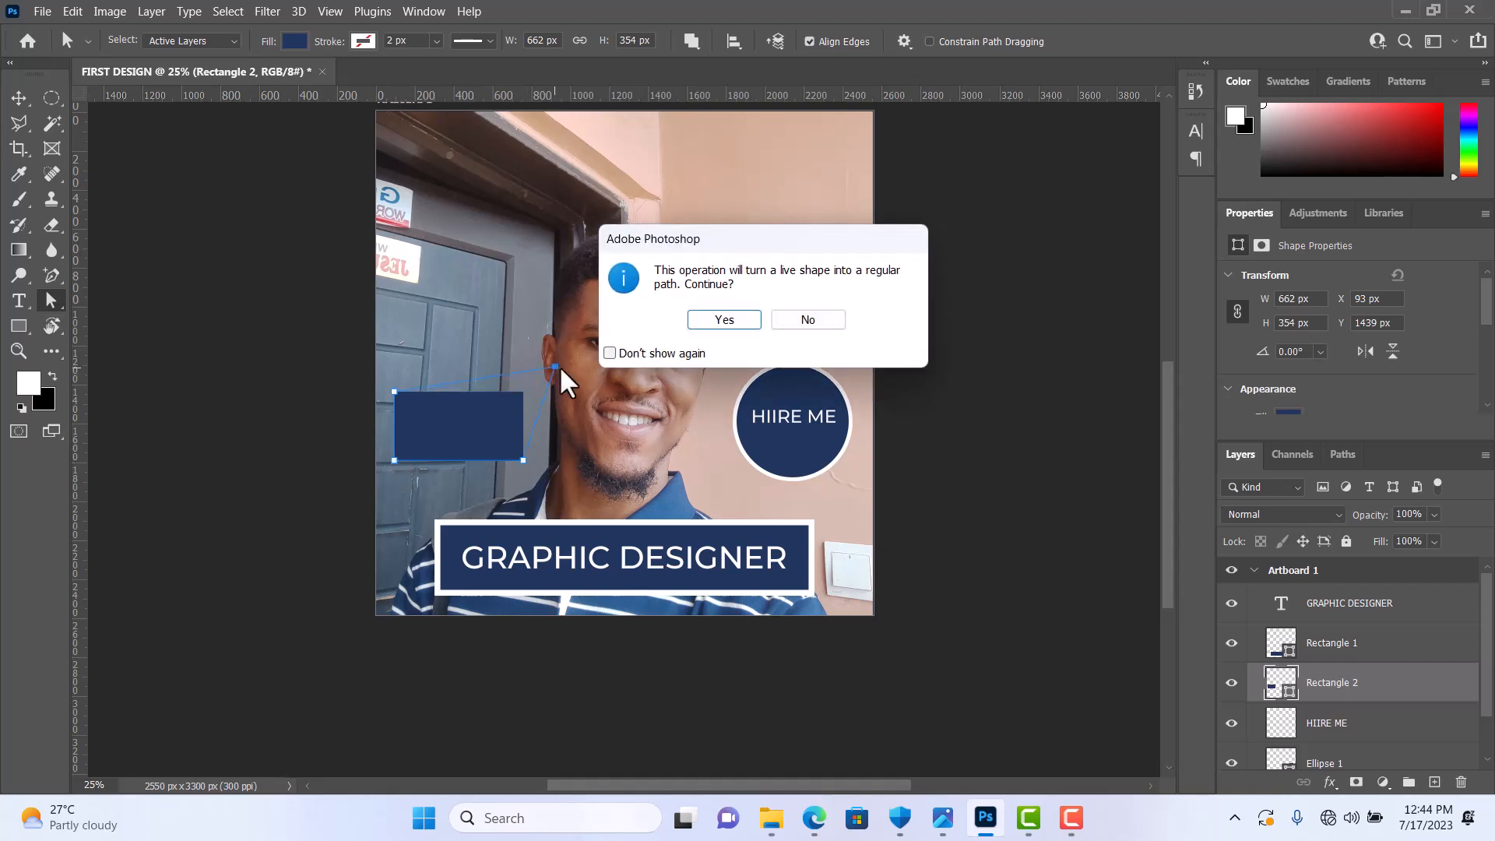
{"action": "left_click", "coordinate": [715, 321]}
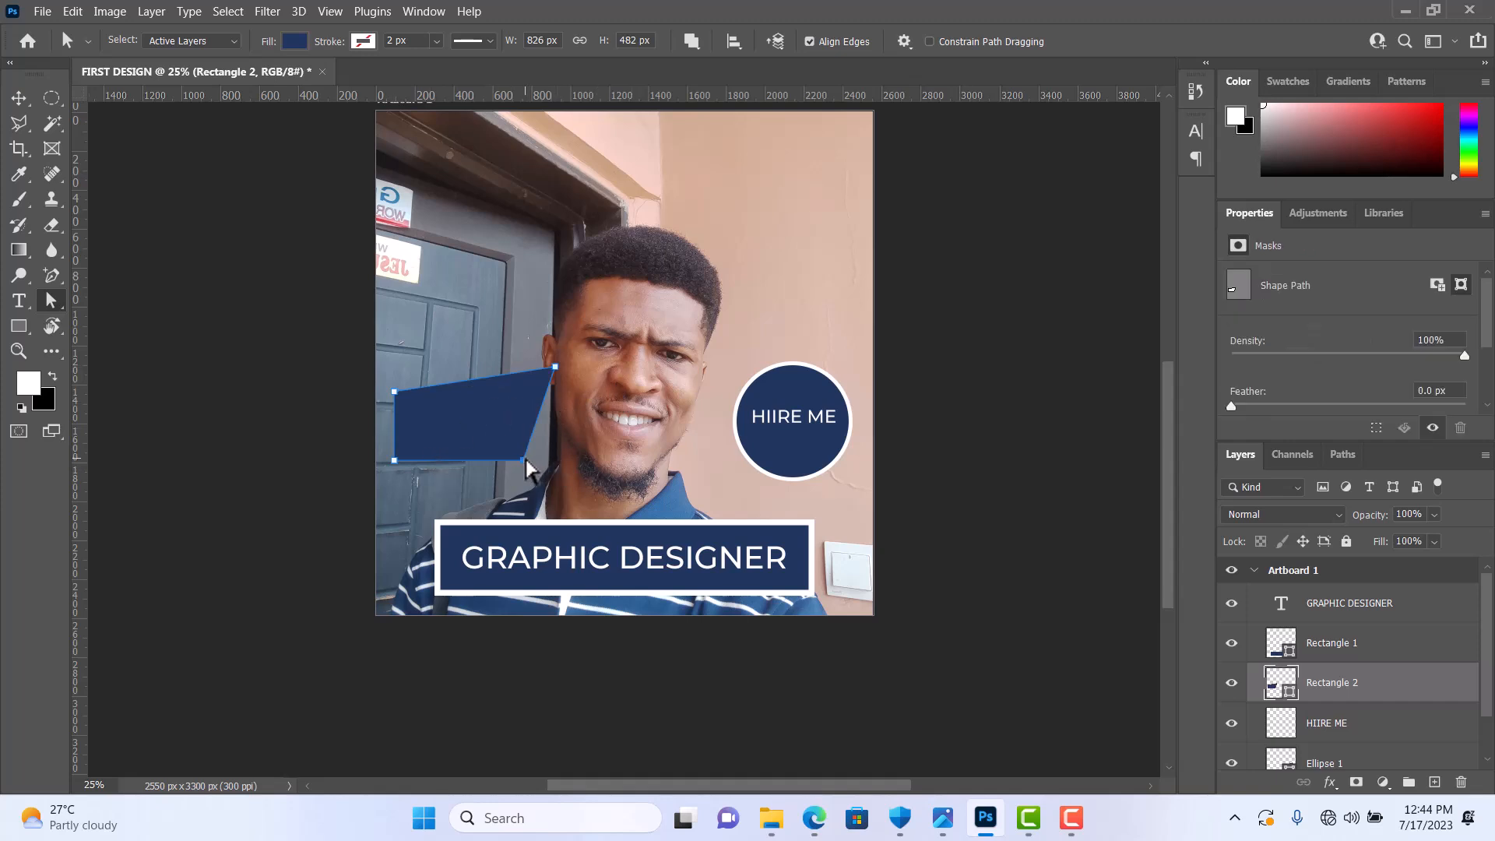
{"action": "left_click_drag", "start_coordinate": [525, 461], "coordinate": [570, 470]}
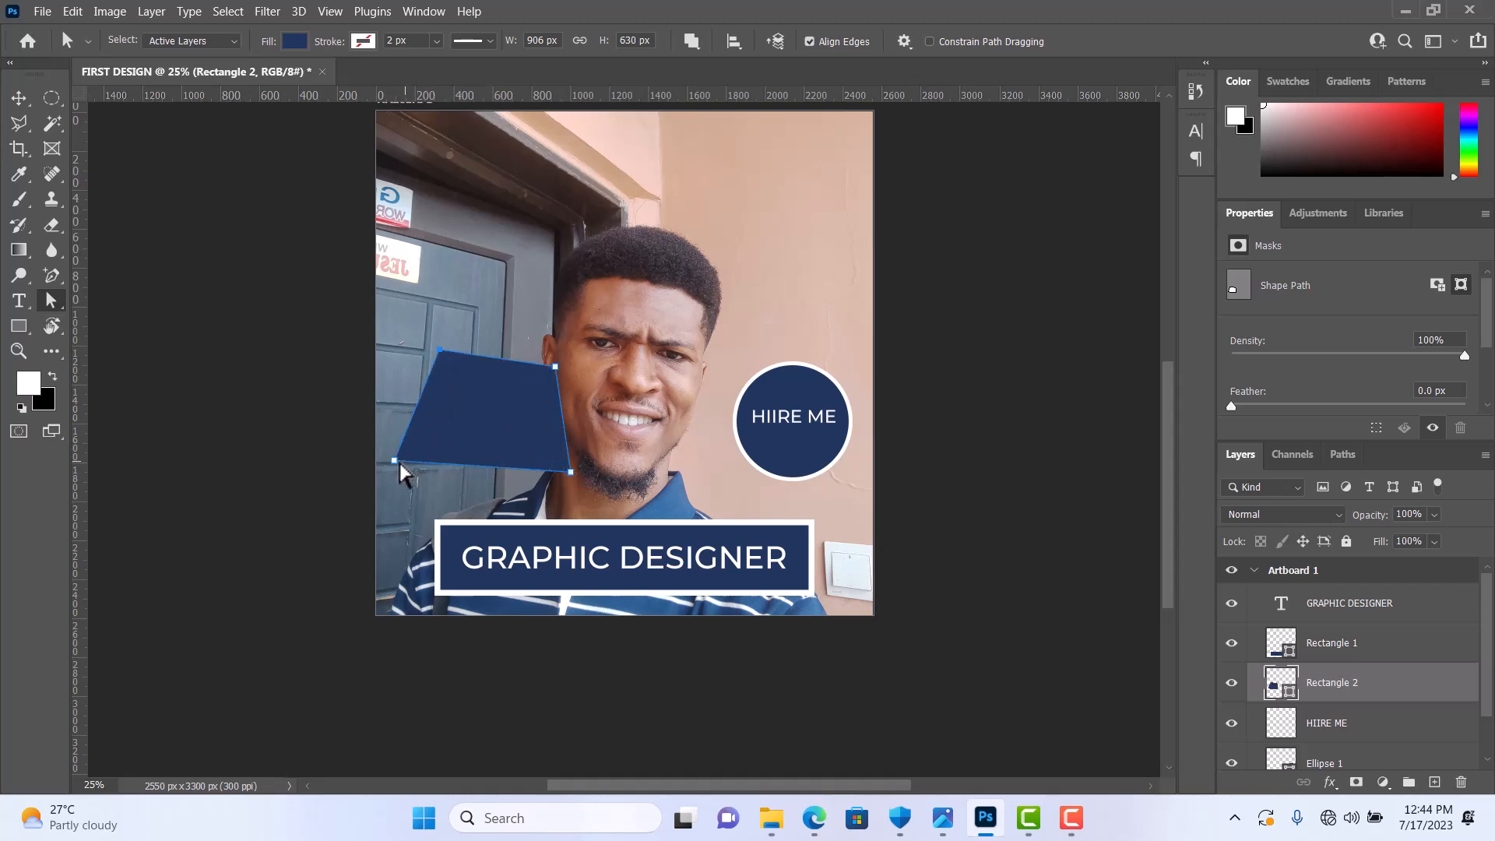
{"action": "left_click_drag", "start_coordinate": [398, 461], "coordinate": [505, 418]}
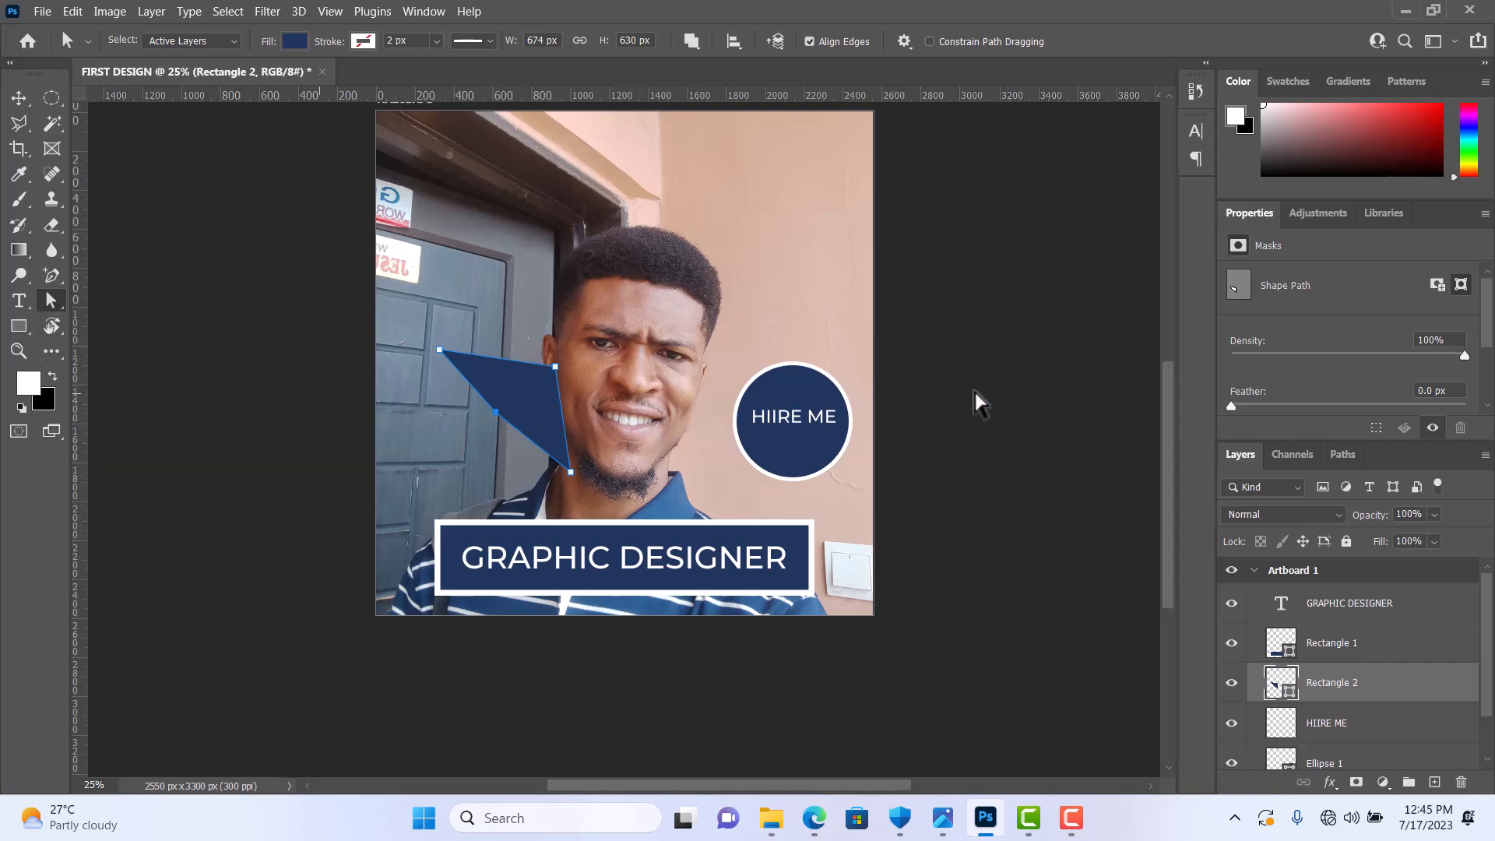
Step: Delete the reshaped blue rectangle's layer and switch to the Move tool
{"action": "scroll", "coordinate": [1402, 374], "scroll_direction": "down", "scroll_amount": 3}
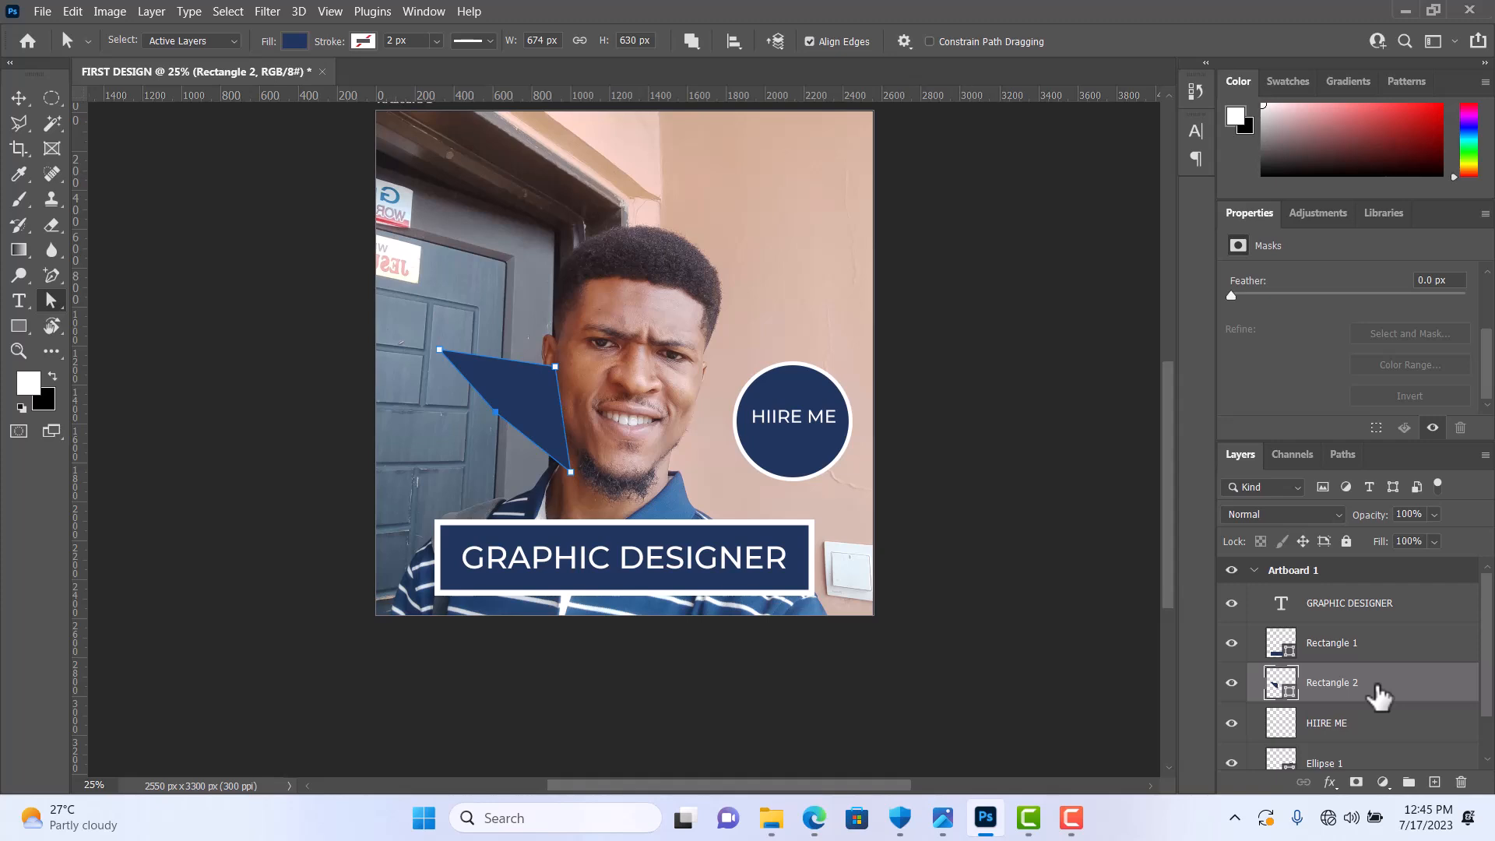
{"action": "key", "text": "Delete"}
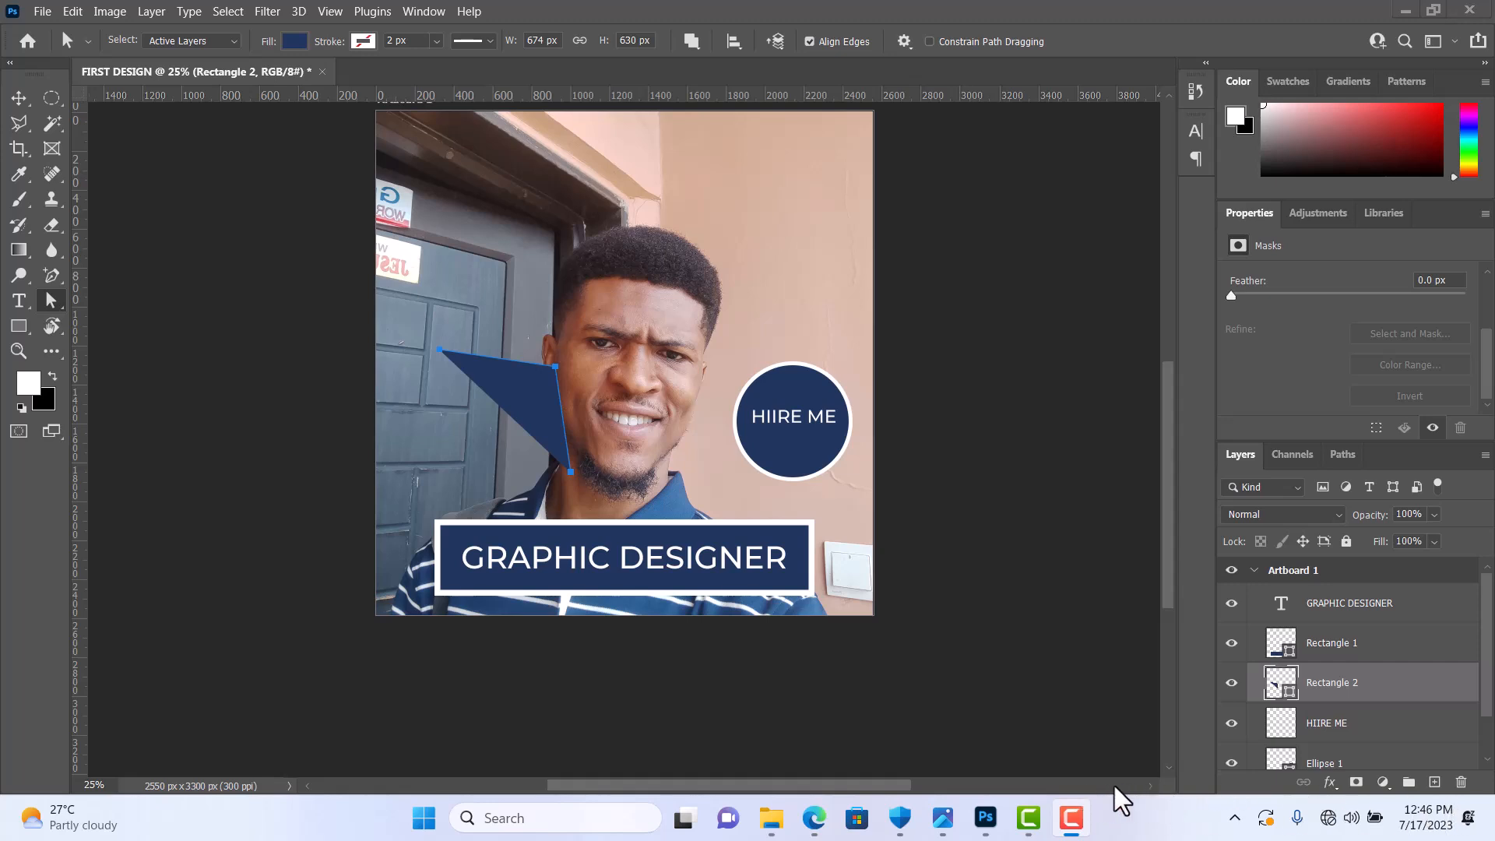
{"action": "left_click", "coordinate": [1363, 687]}
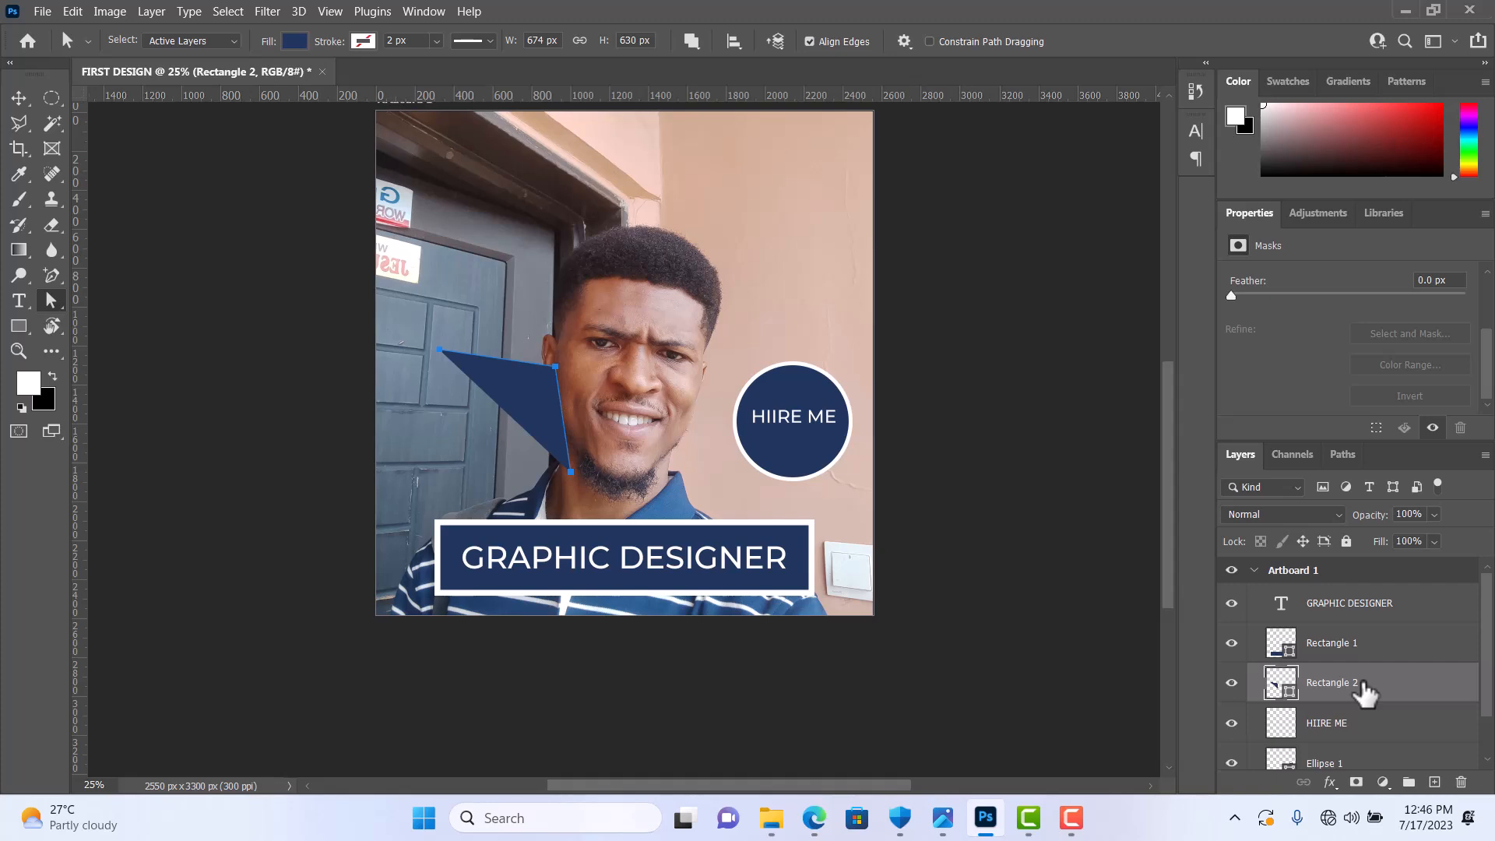
{"action": "key", "text": "Delete"}
{"action": "scroll", "coordinate": [705, 362], "scroll_direction": "up", "scroll_amount": 1}
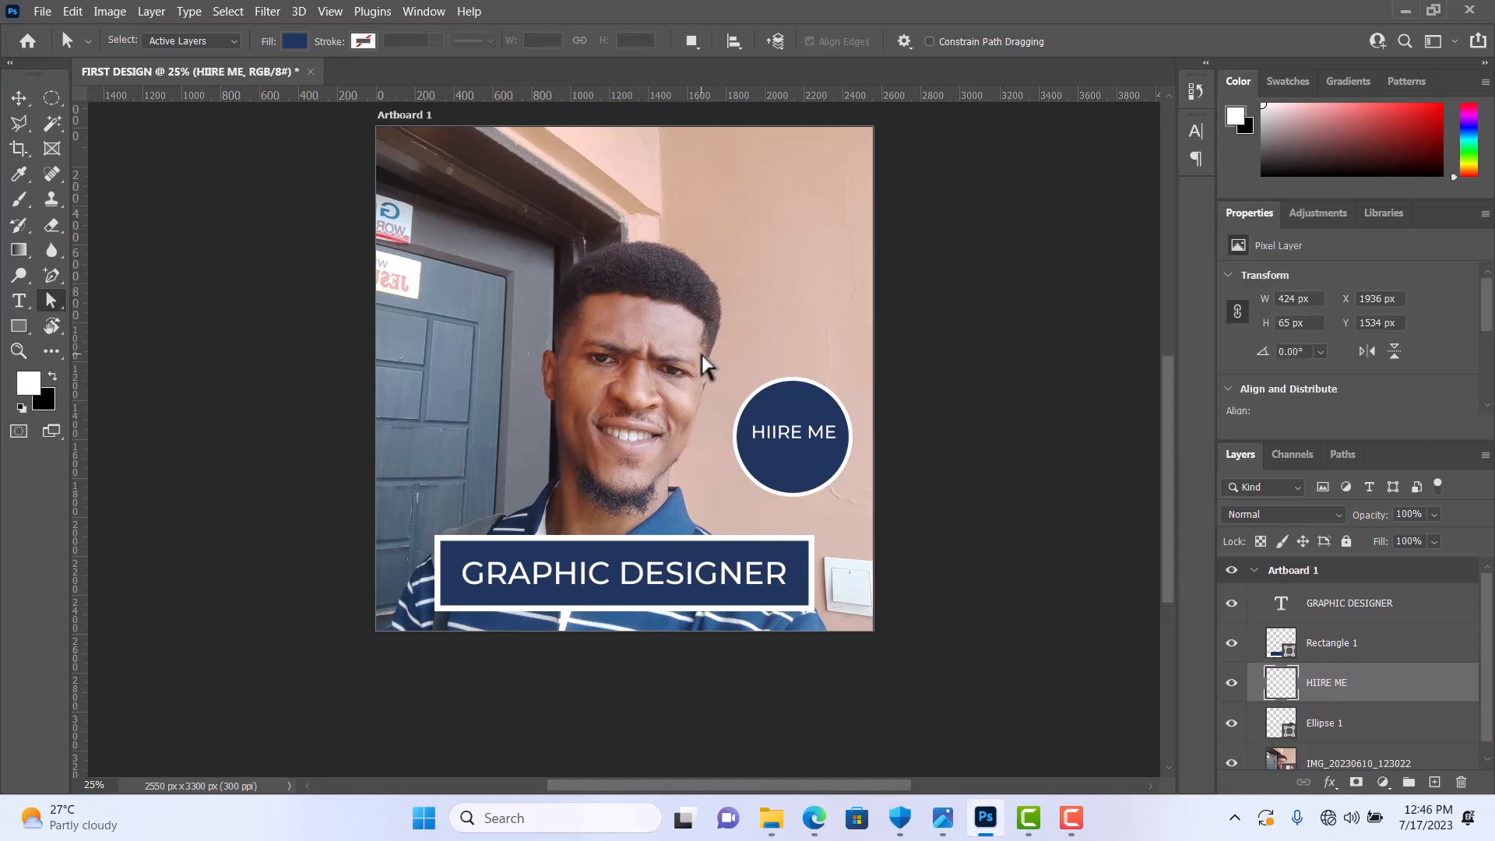
{"action": "scroll", "coordinate": [697, 360], "scroll_direction": "up", "scroll_amount": 1}
{"action": "left_click", "coordinate": [18, 99]}
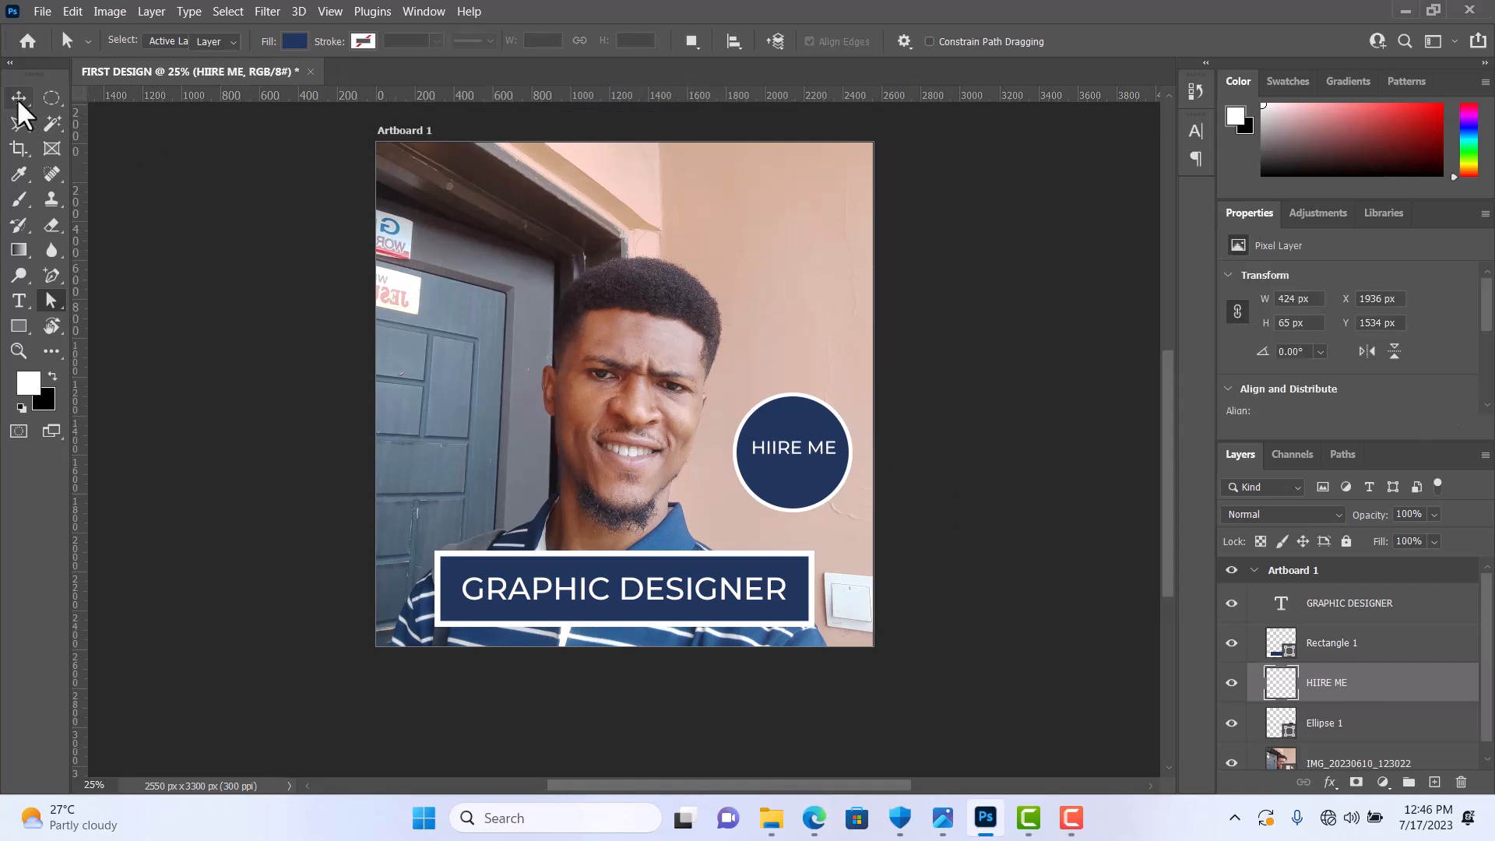